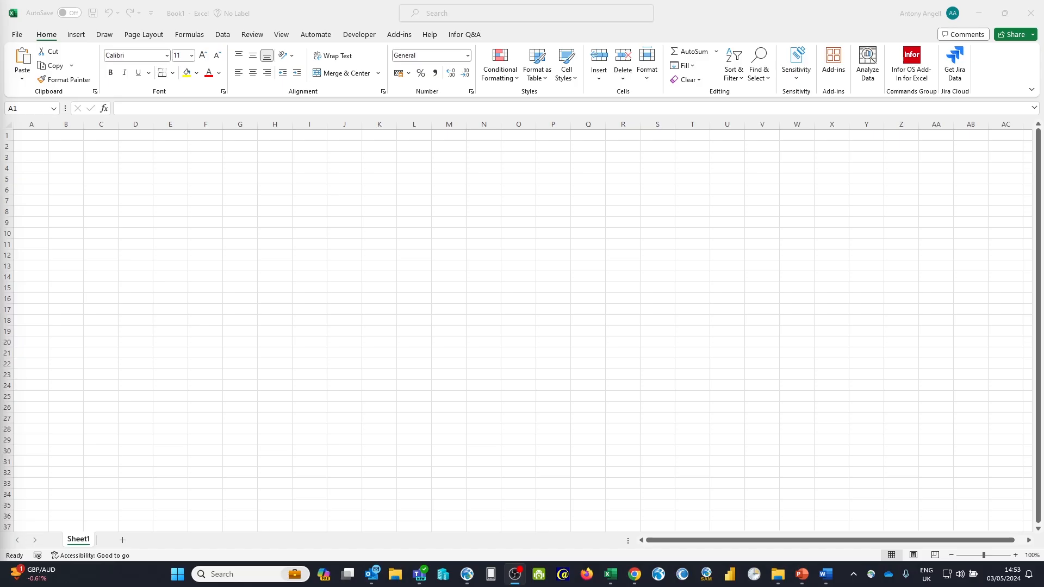
# Start a data import from an OData feed at cell B2 of the blank sheet
pyautogui.click(70, 147)
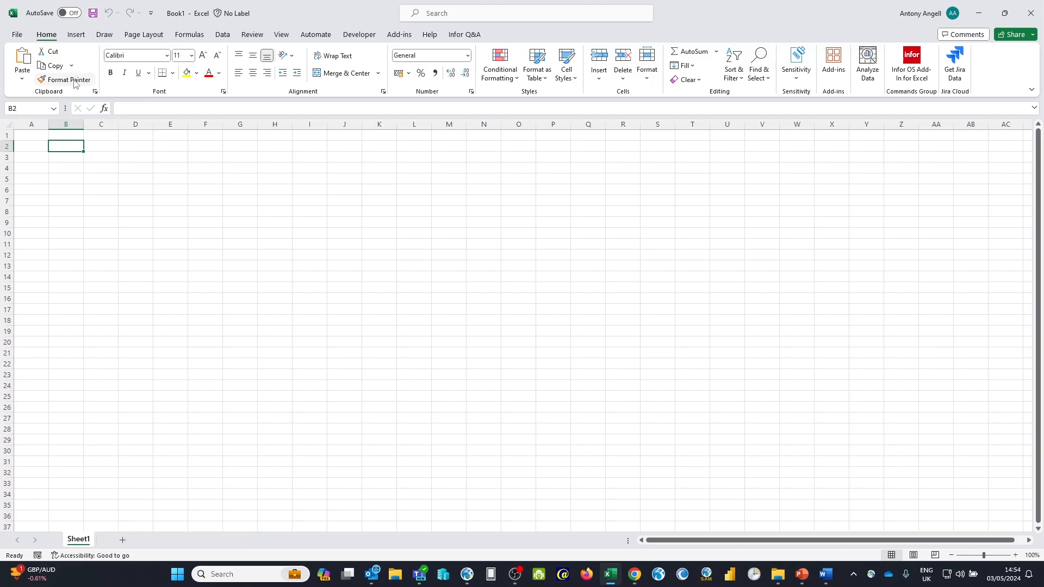
pyautogui.click(224, 36)
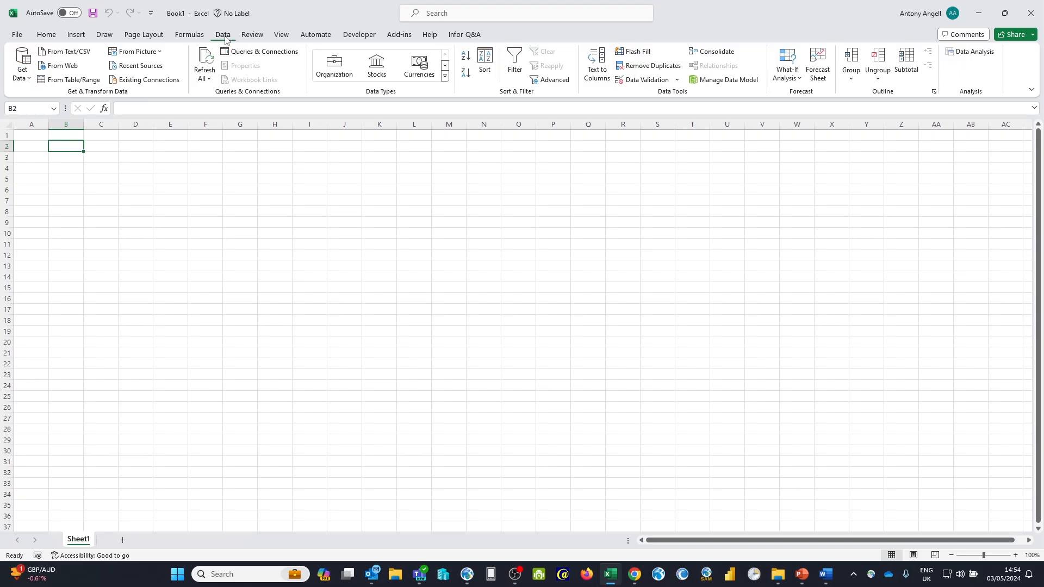
pyautogui.click(23, 73)
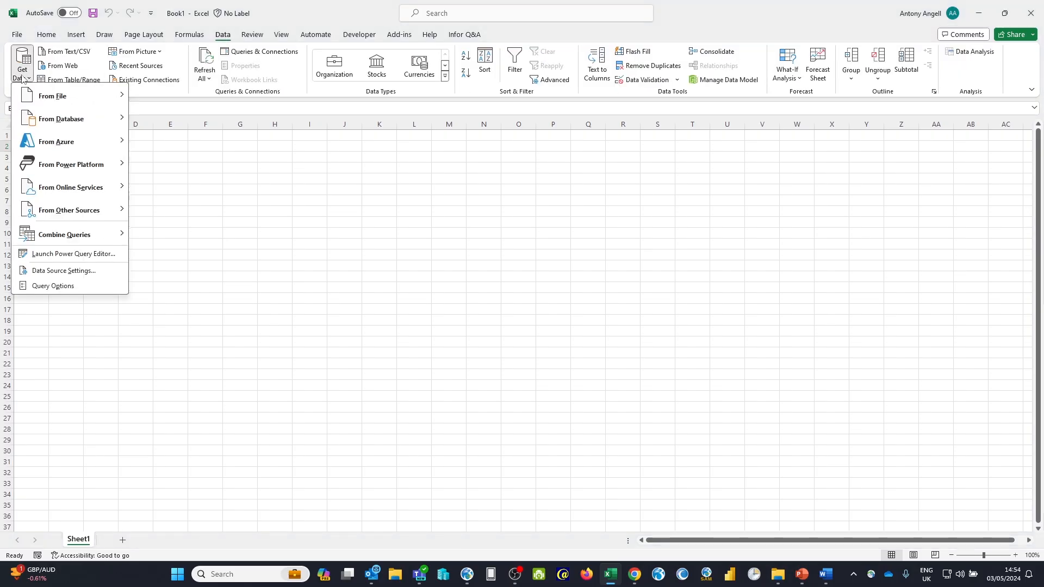
pyautogui.moveTo(70, 211)
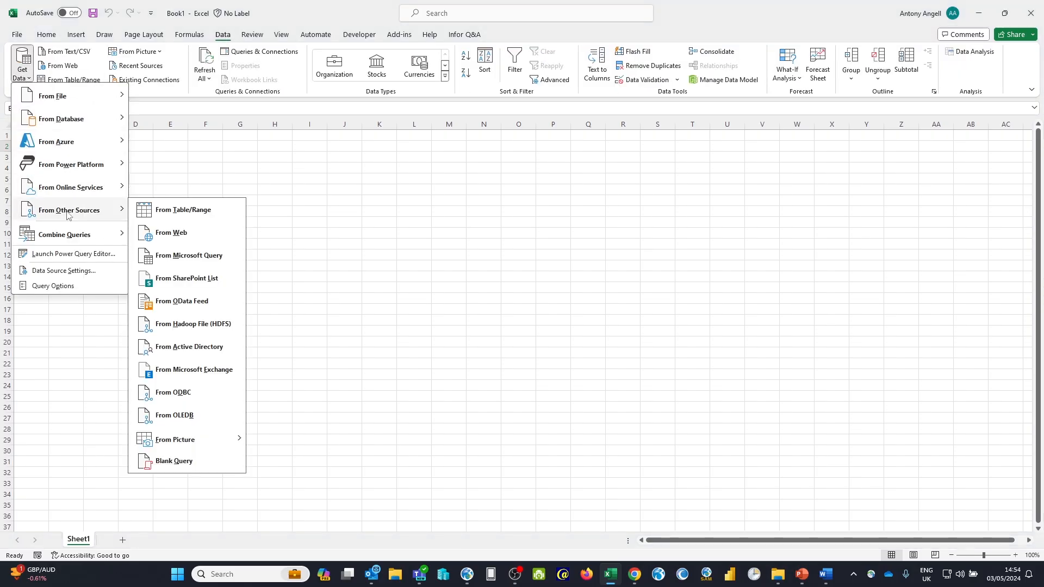
pyautogui.click(186, 301)
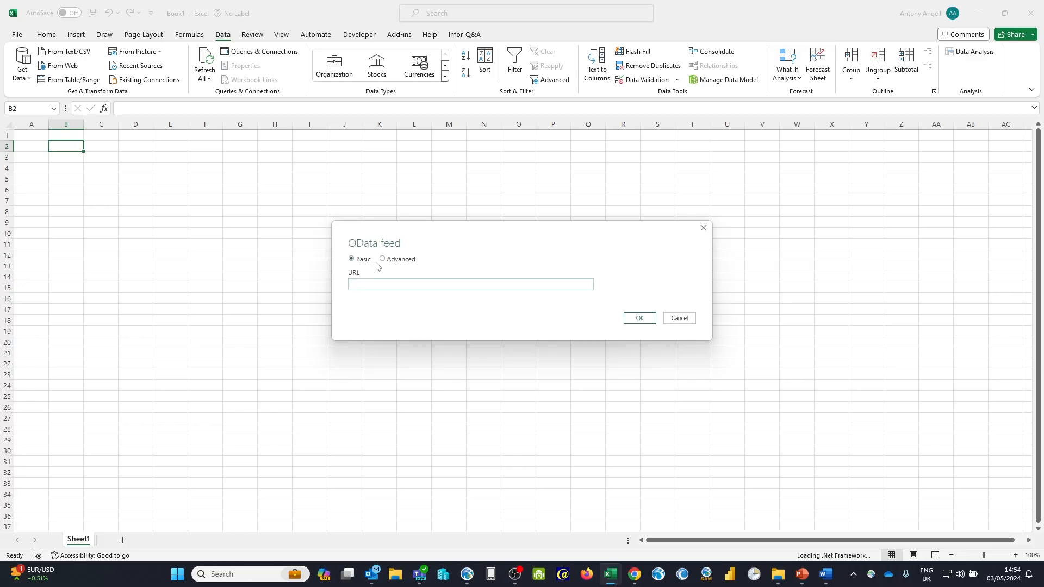
pyautogui.click(802, 574)
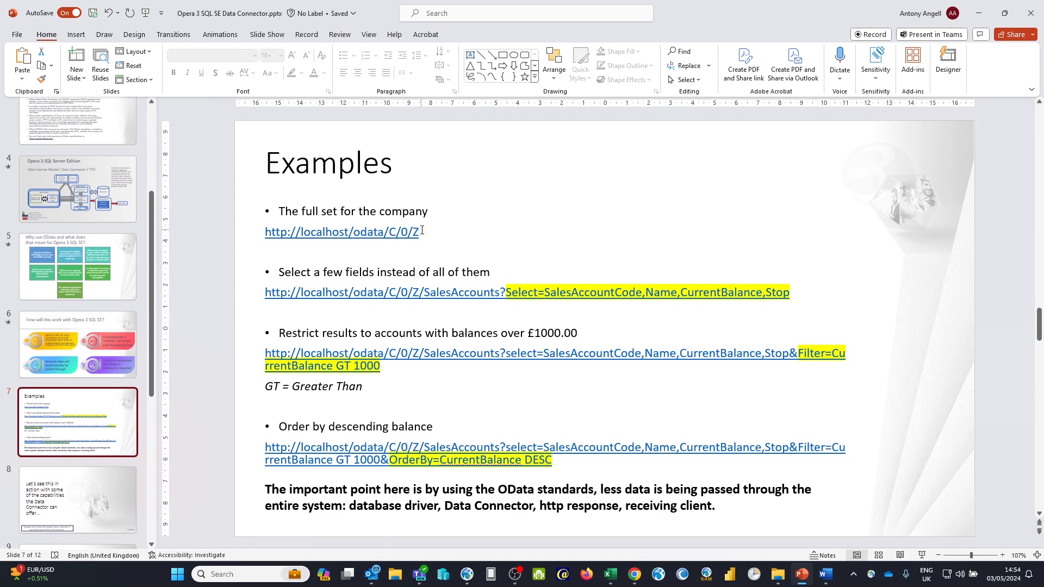
pyautogui.moveTo(426, 238); pyautogui.dragTo(266, 239)
pyautogui.hotkey('ctrl', 'c')
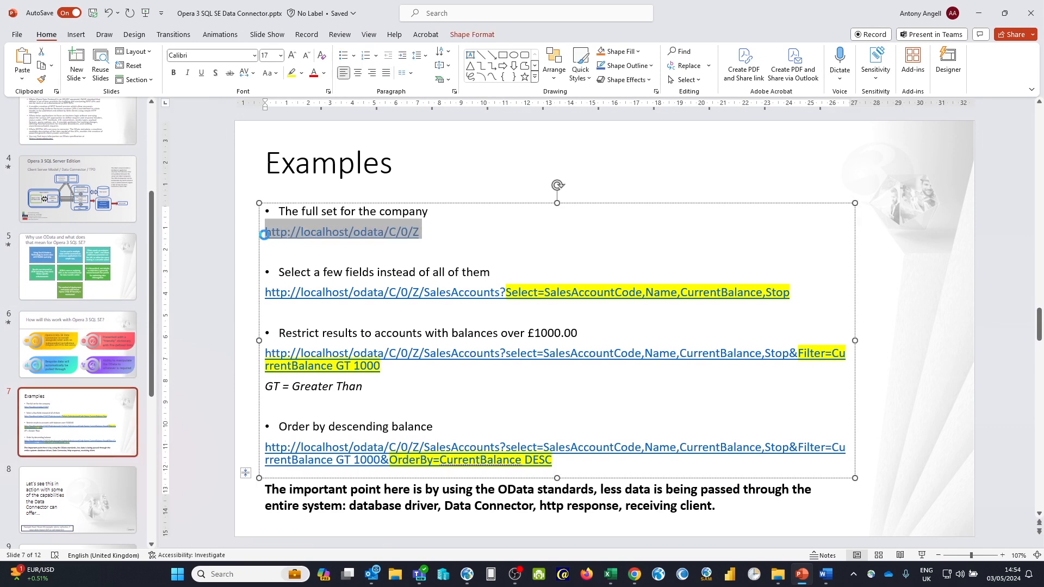
pyautogui.click(979, 14)
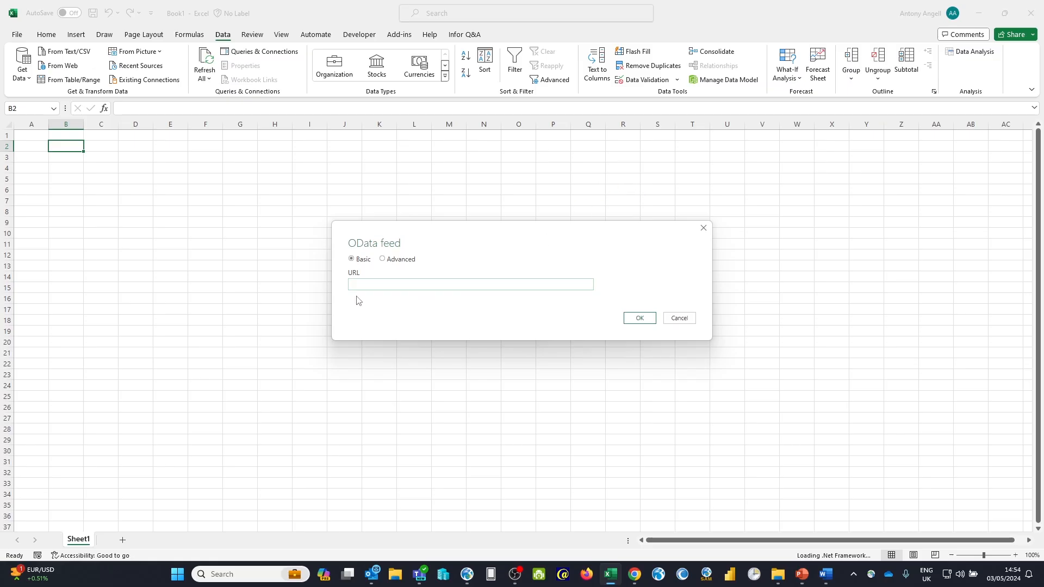
pyautogui.hotkey('ctrl', 'v')
pyautogui.click(634, 319)
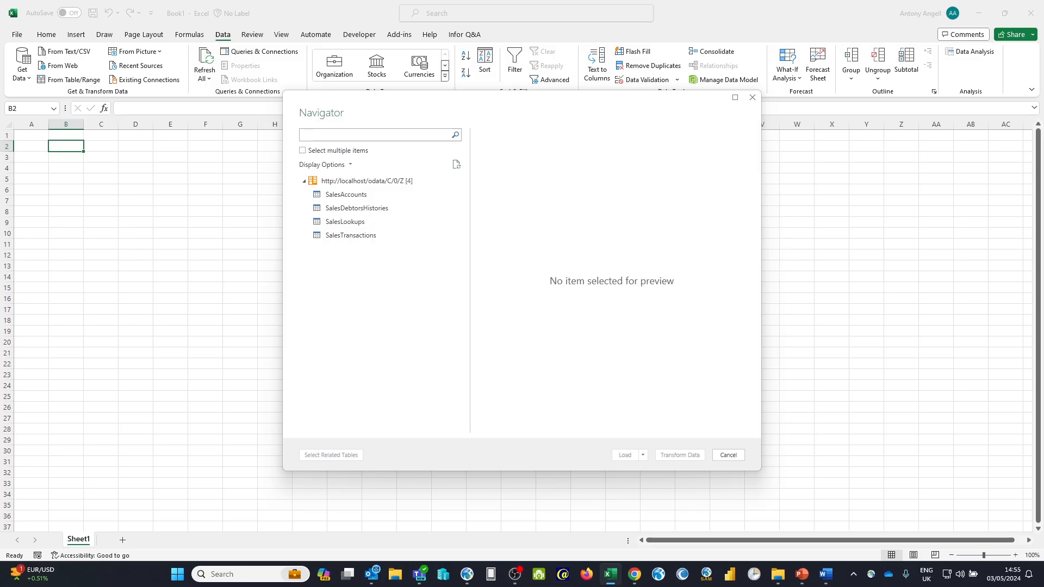
pyautogui.click(353, 197)
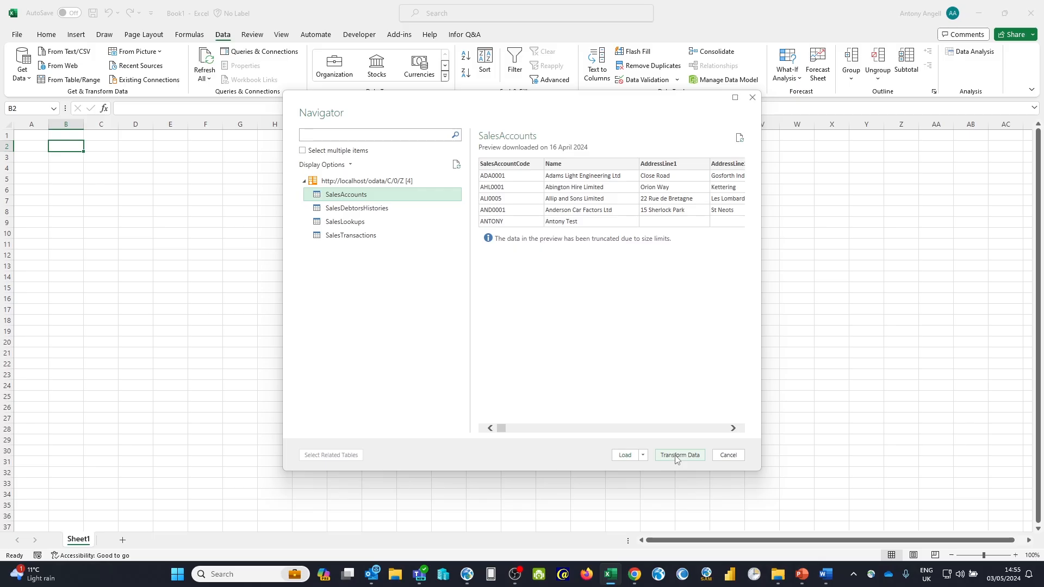
pyautogui.click(626, 457)
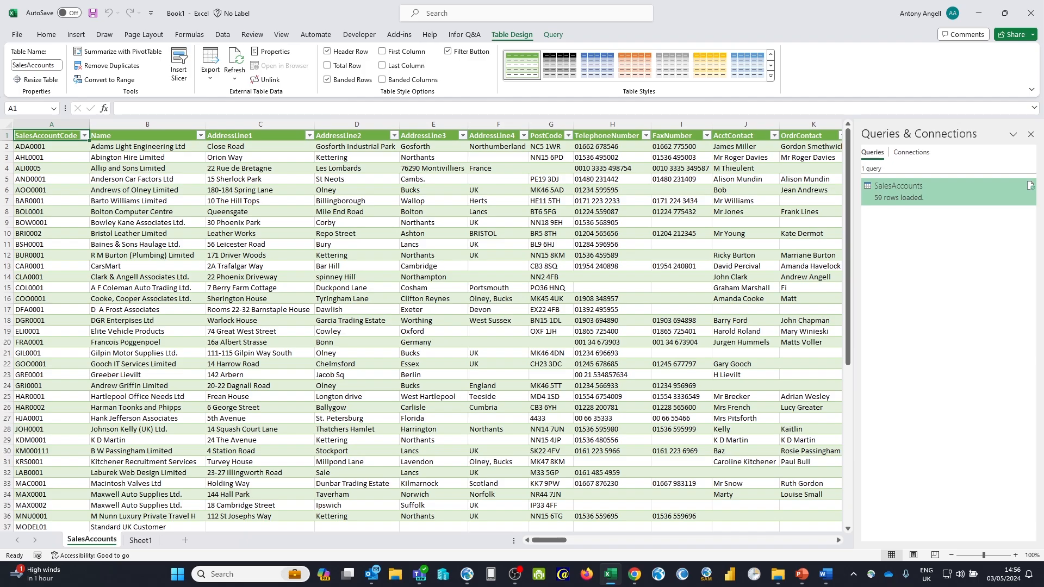
# Select cell A1 on Sheet1, copy the "Order by descending balance" URL from the PowerPoint Examples slide, and return to Excel
pyautogui.click(140, 540)
pyautogui.click(33, 135)
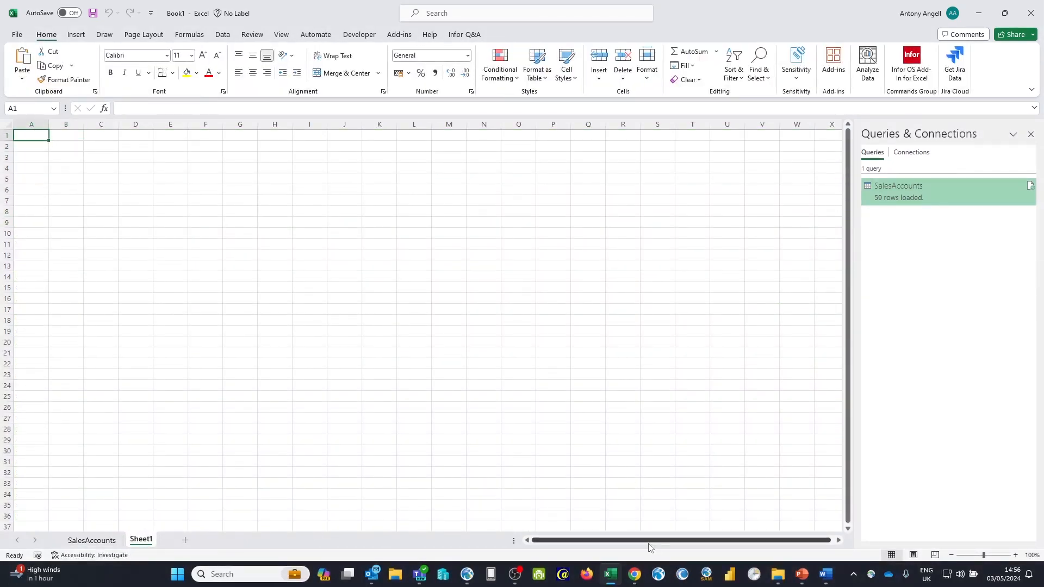
pyautogui.click(804, 576)
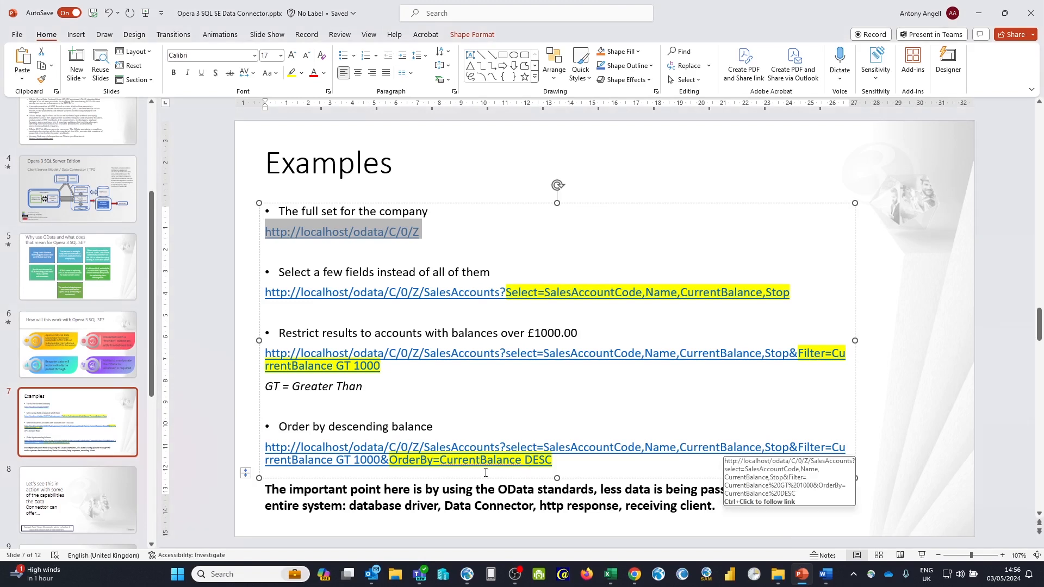
pyautogui.moveTo(555, 460); pyautogui.dragTo(266, 448)
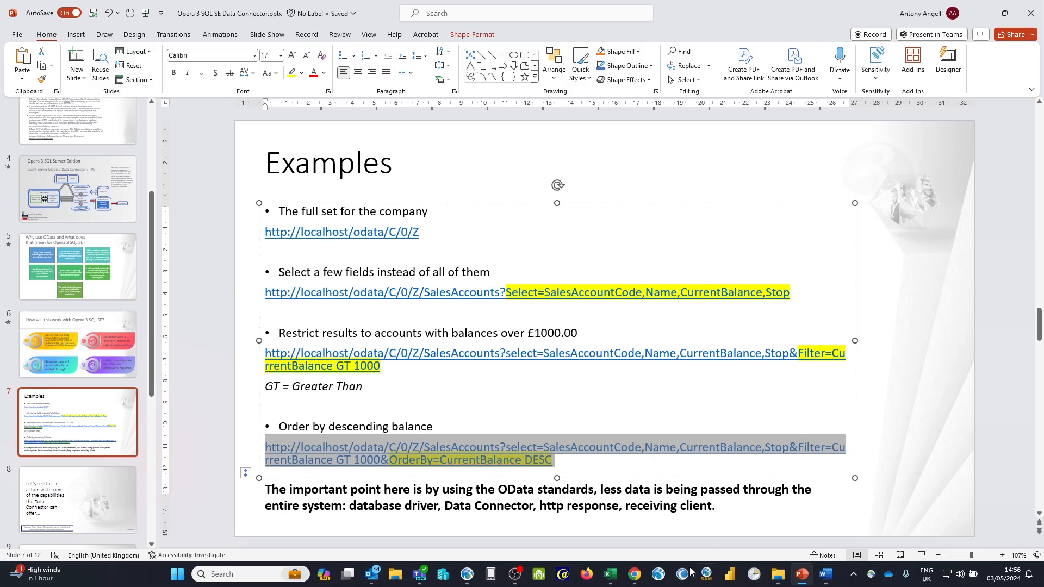
pyautogui.click(616, 578)
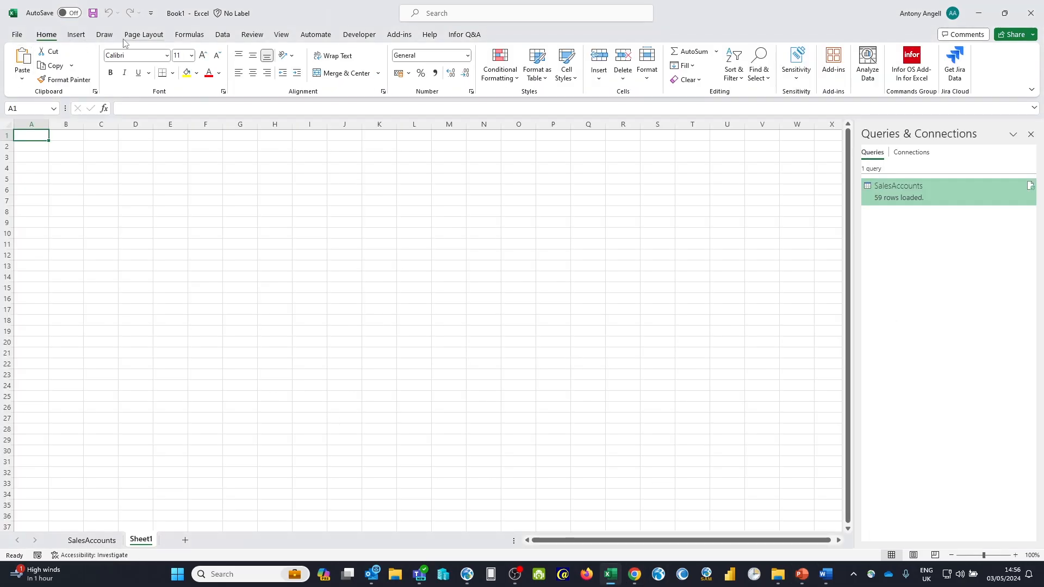
# Import and load an OData feed using the copied SalesAccounts URL with the CurrentBalance GT 1000 filter and descending balance order
pyautogui.click(220, 36)
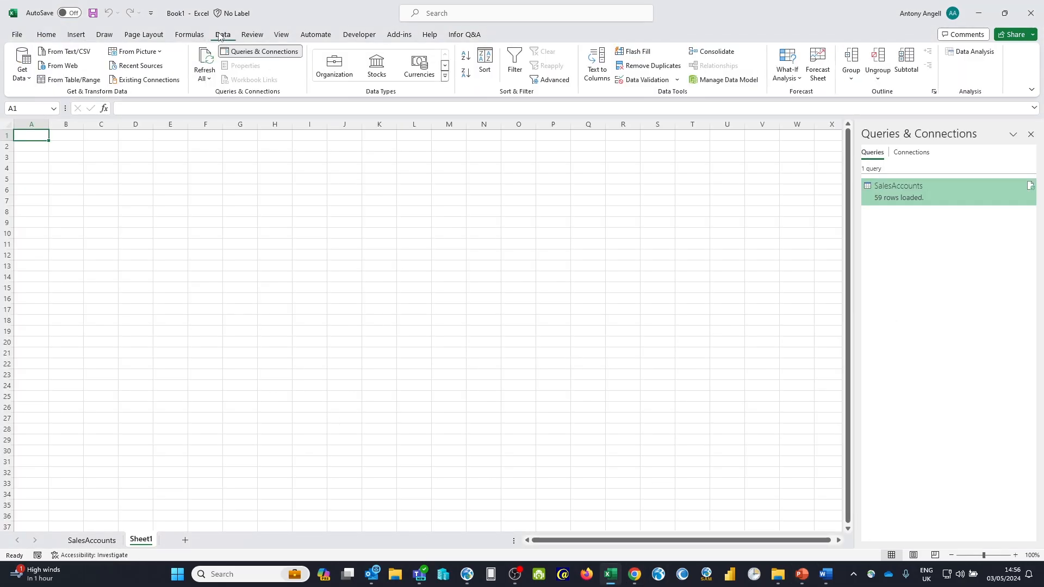
pyautogui.click(26, 78)
pyautogui.moveTo(79, 213)
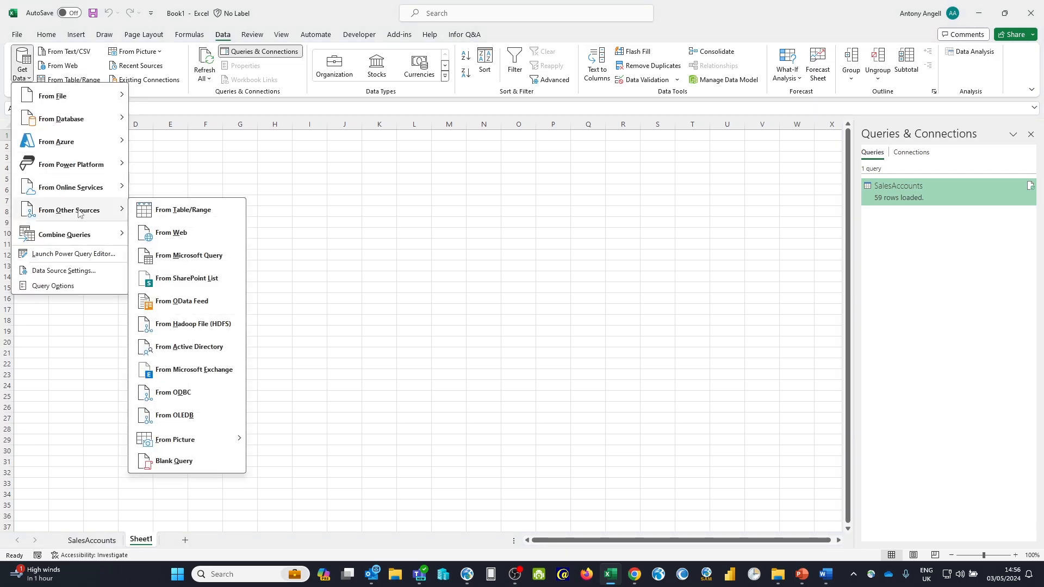
pyautogui.click(200, 306)
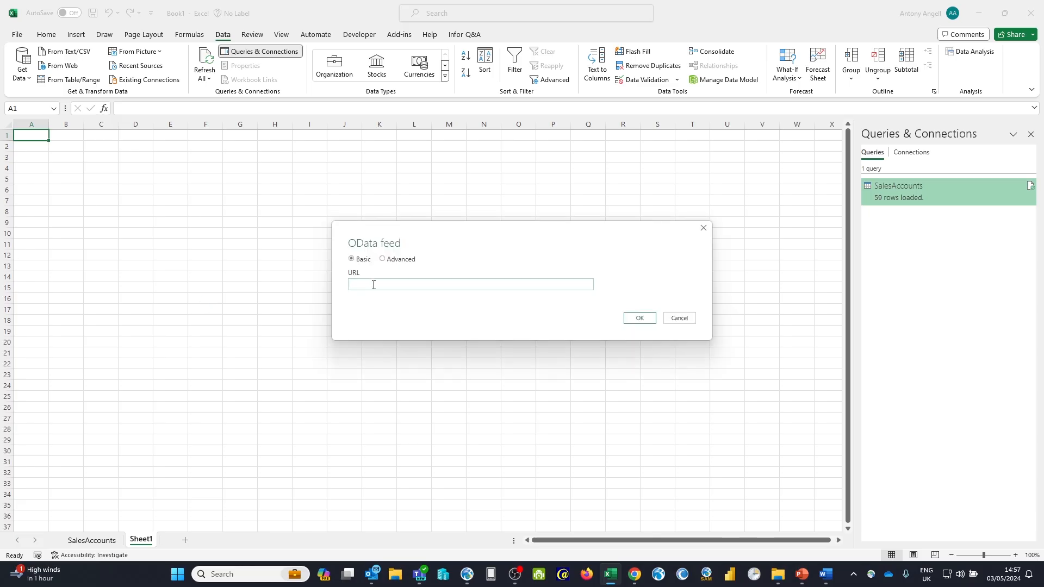
pyautogui.hotkey('ctrl', 'v')
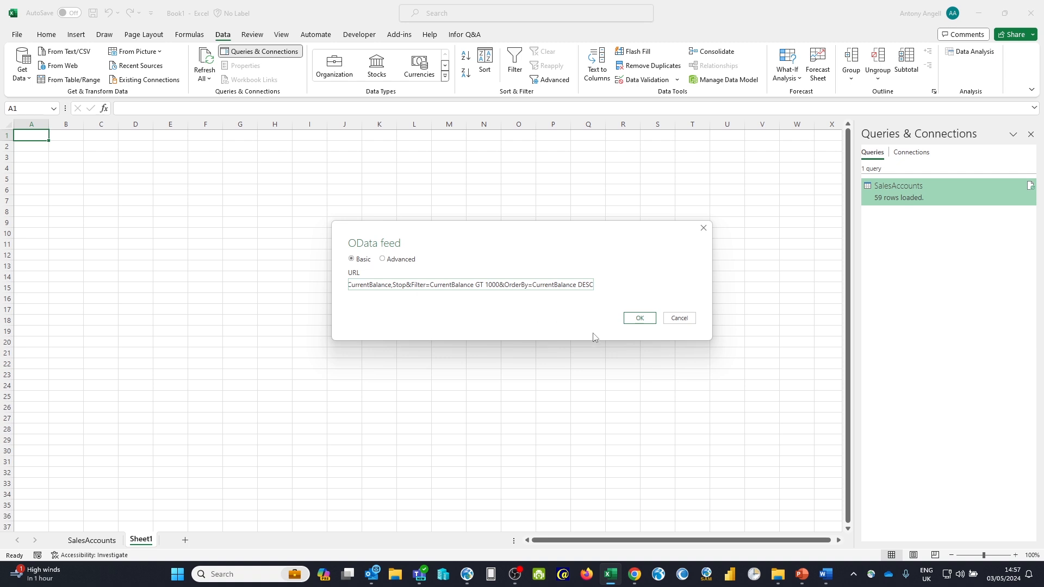
pyautogui.click(641, 326)
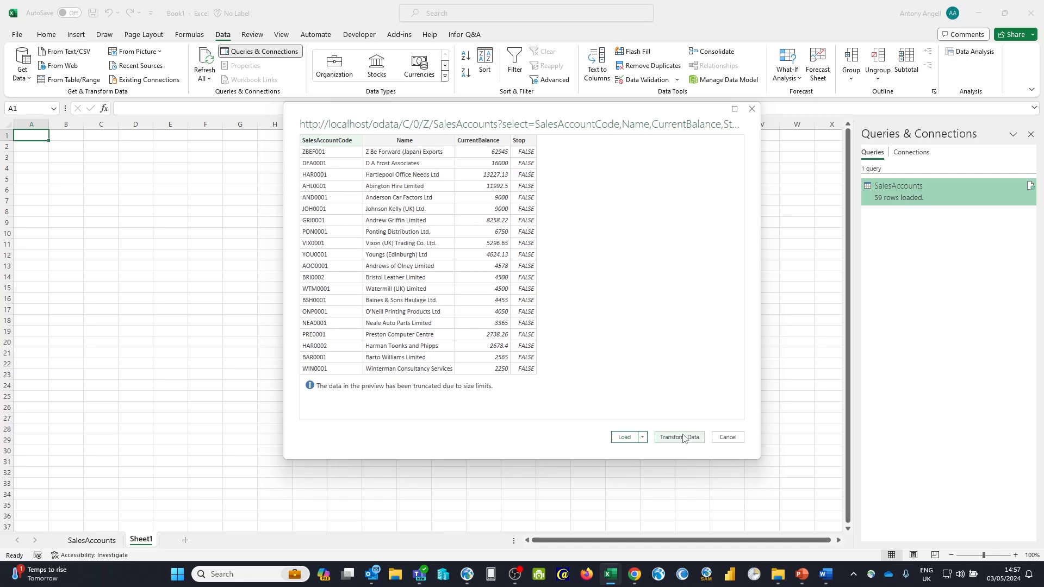
pyautogui.click(623, 438)
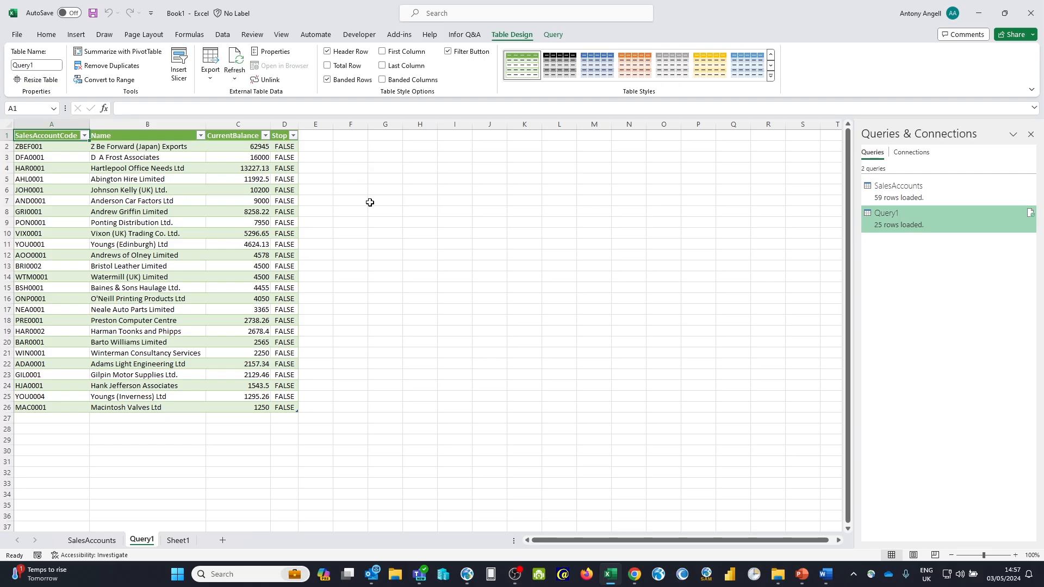
# Format the CurrentBalance column of the imported table in the pound accounting number format
pyautogui.click(244, 124)
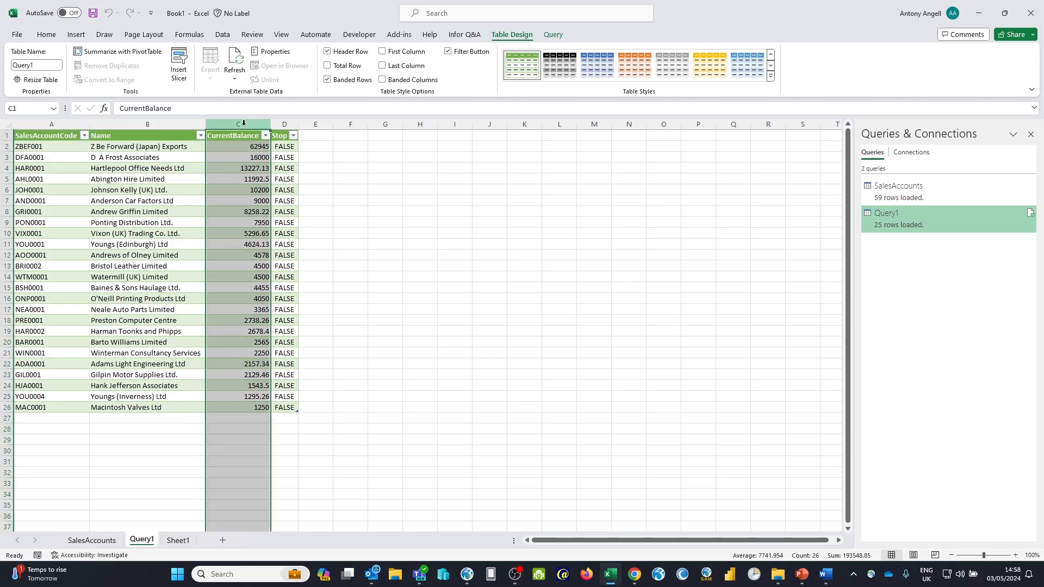
pyautogui.click(47, 34)
pyautogui.click(399, 74)
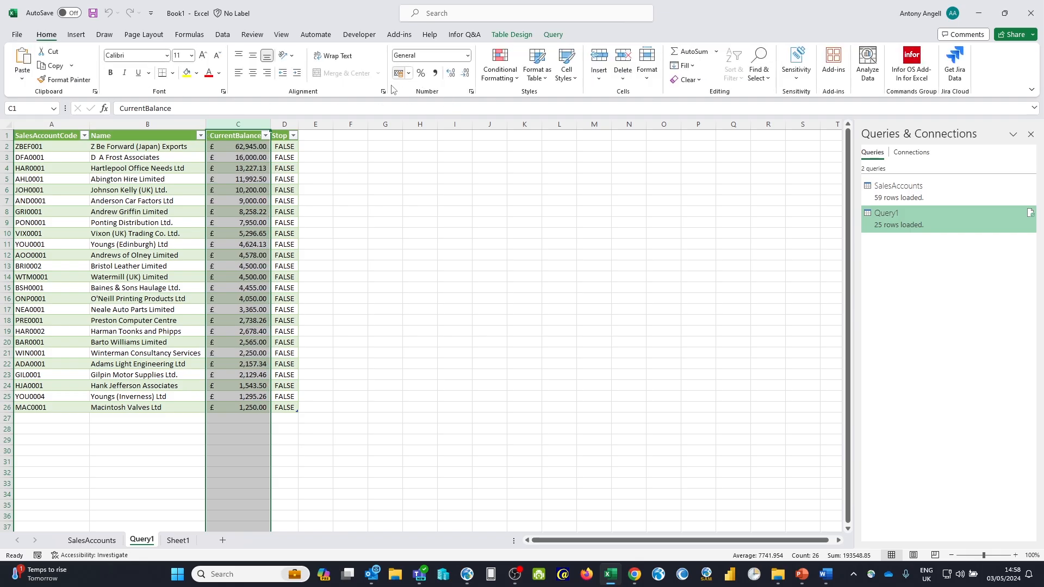
pyautogui.click(201, 200)
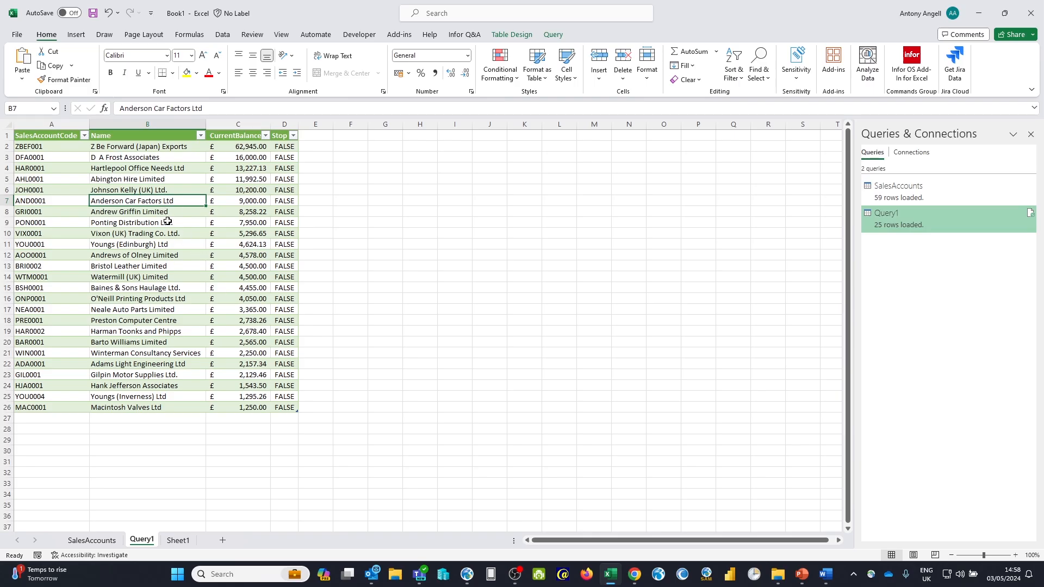
# Set the Query1 connection properties to refresh data when opening the file and every 1 minute
pyautogui.click(501, 36)
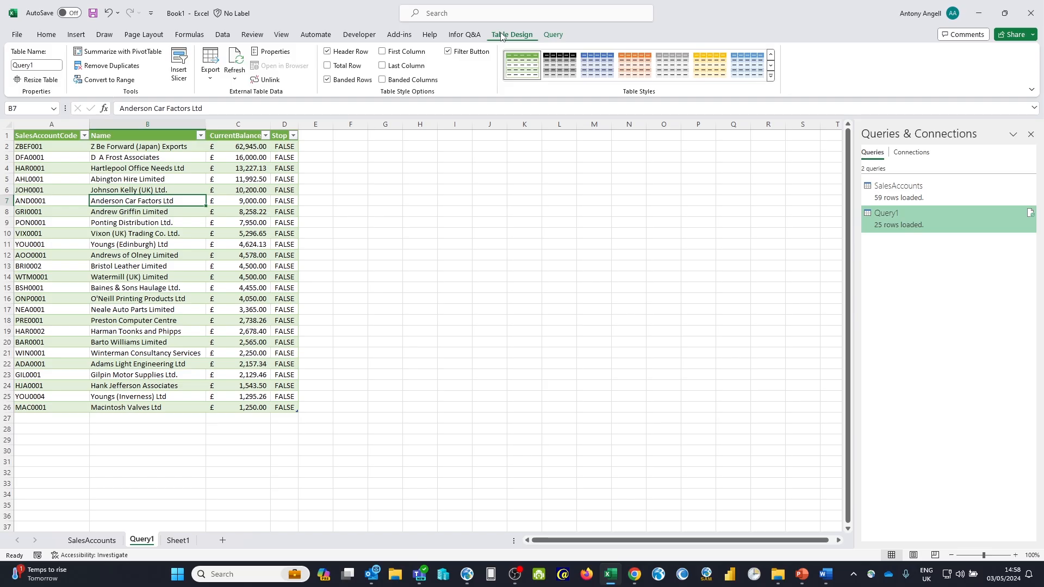
pyautogui.click(235, 80)
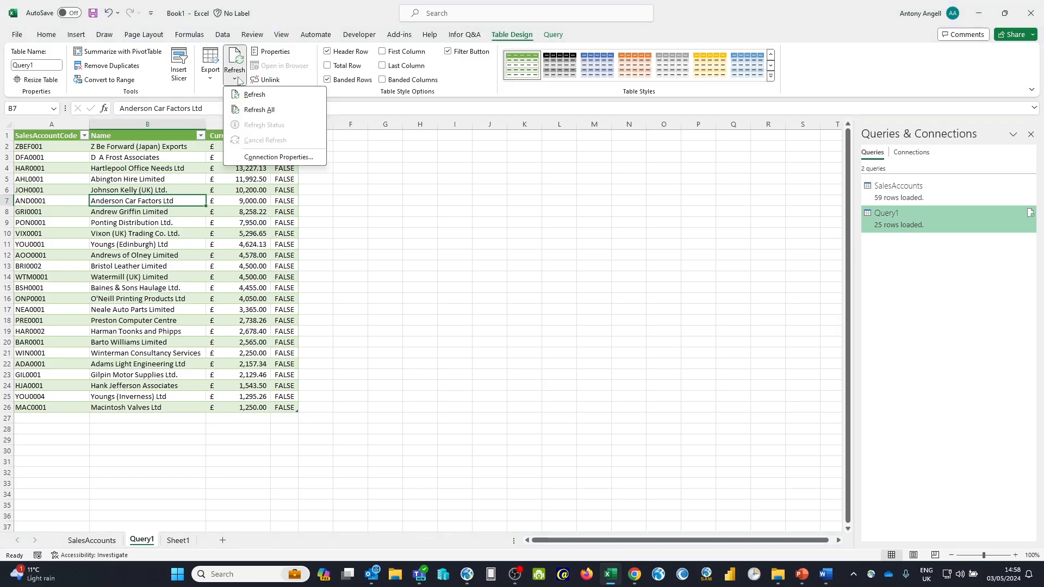
pyautogui.click(262, 158)
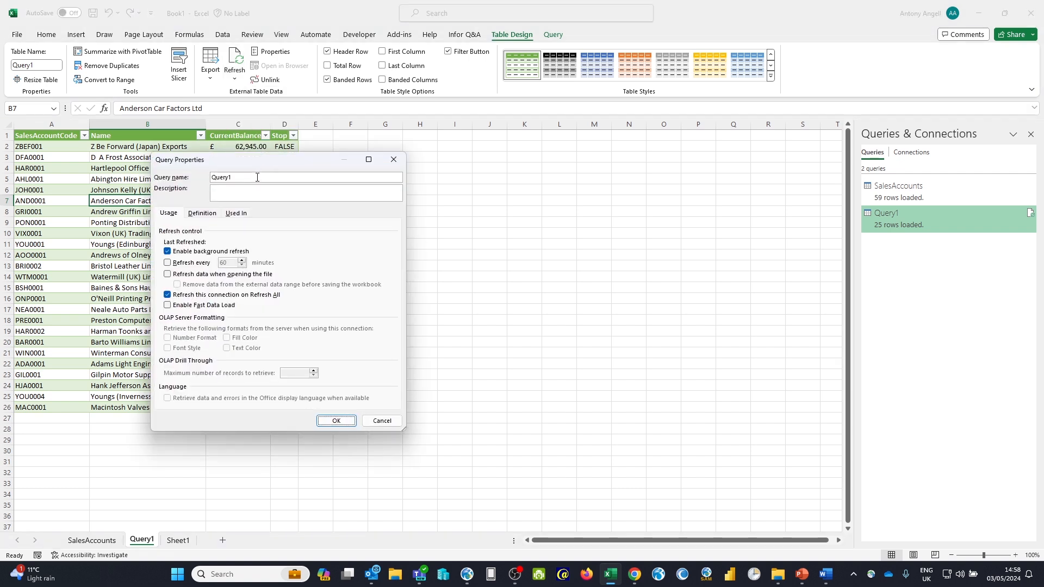
pyautogui.click(167, 275)
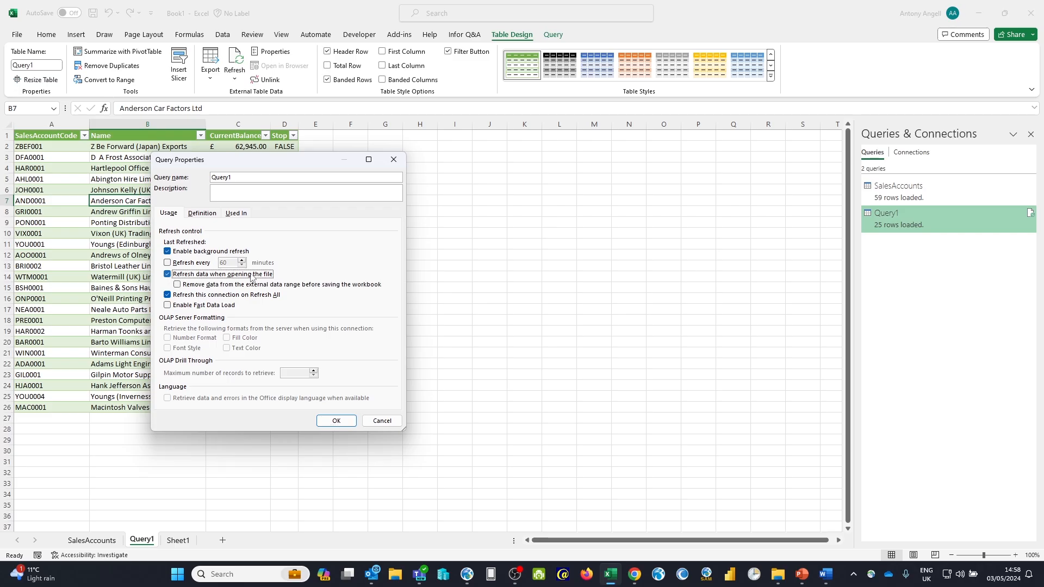
pyautogui.click(174, 262)
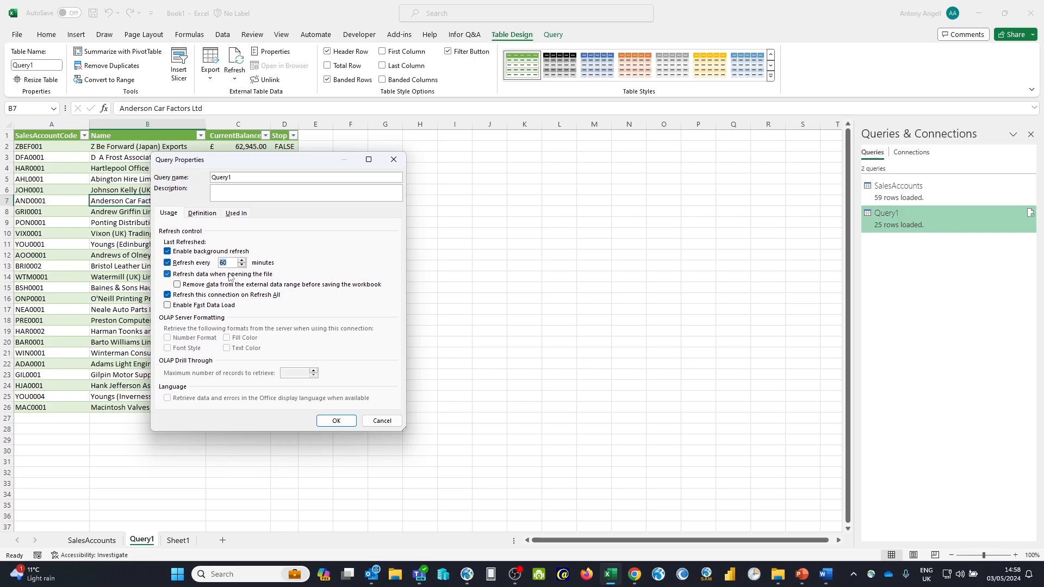
pyautogui.write('1')
pyautogui.click(332, 422)
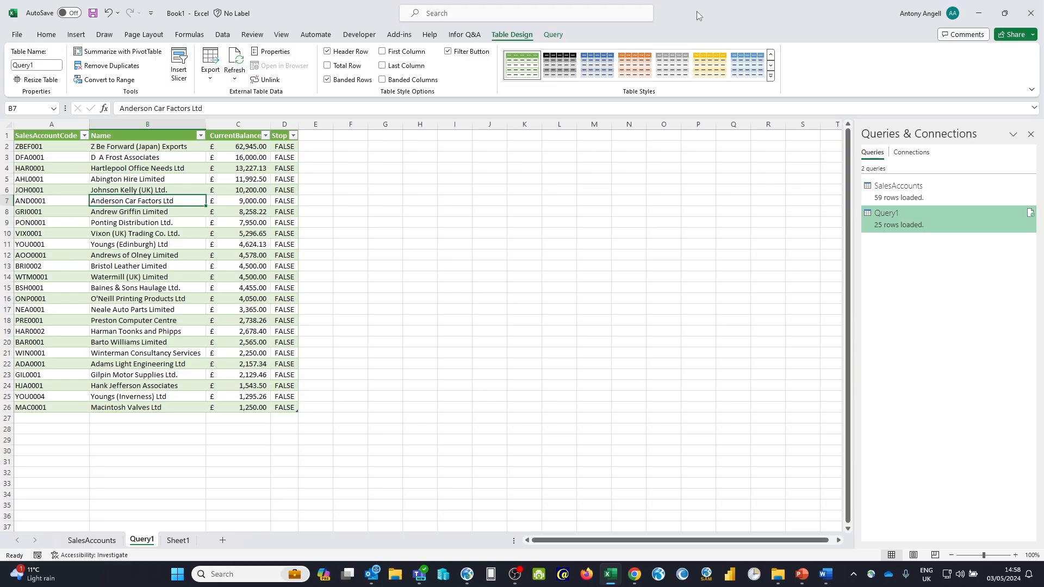
# Tile Excel beside Pegasus Opera 3 and open the Anderson Car Factors Ltd record in Sales Processing
pyautogui.moveTo(696, 10); pyautogui.dragTo(1041, 163)
pyautogui.click(281, 223)
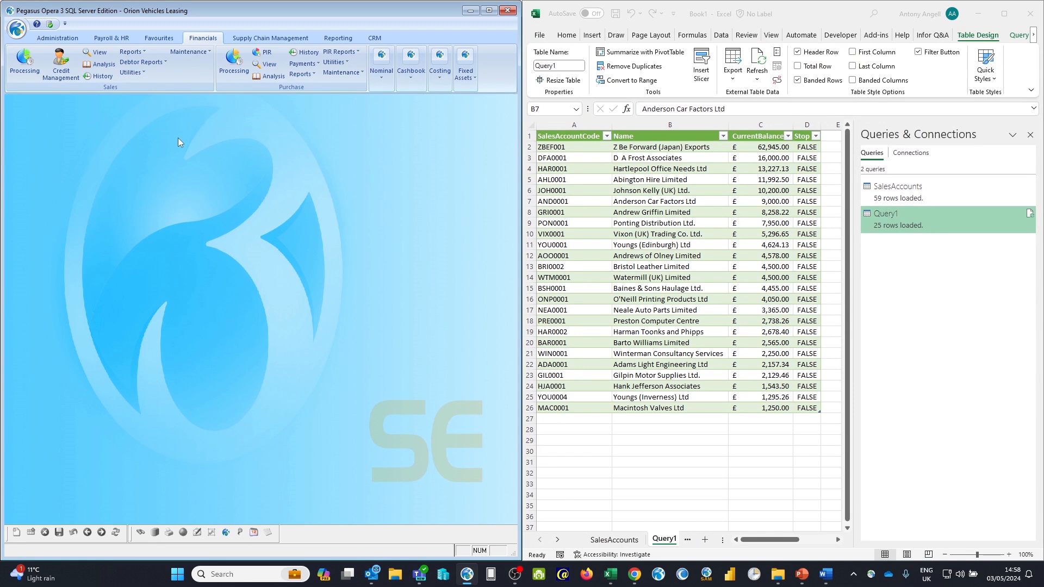
pyautogui.click(24, 62)
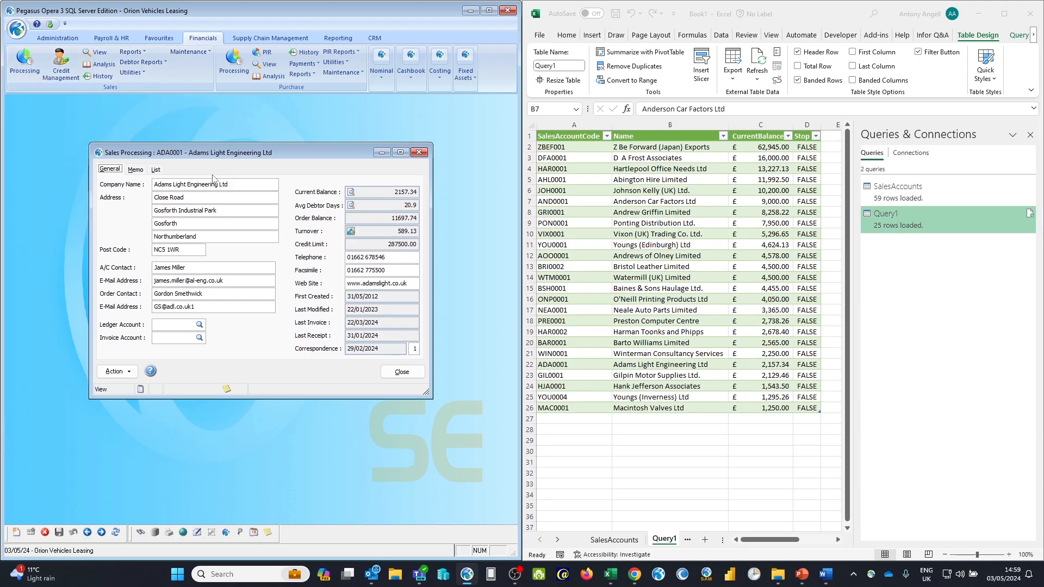
pyautogui.click(156, 169)
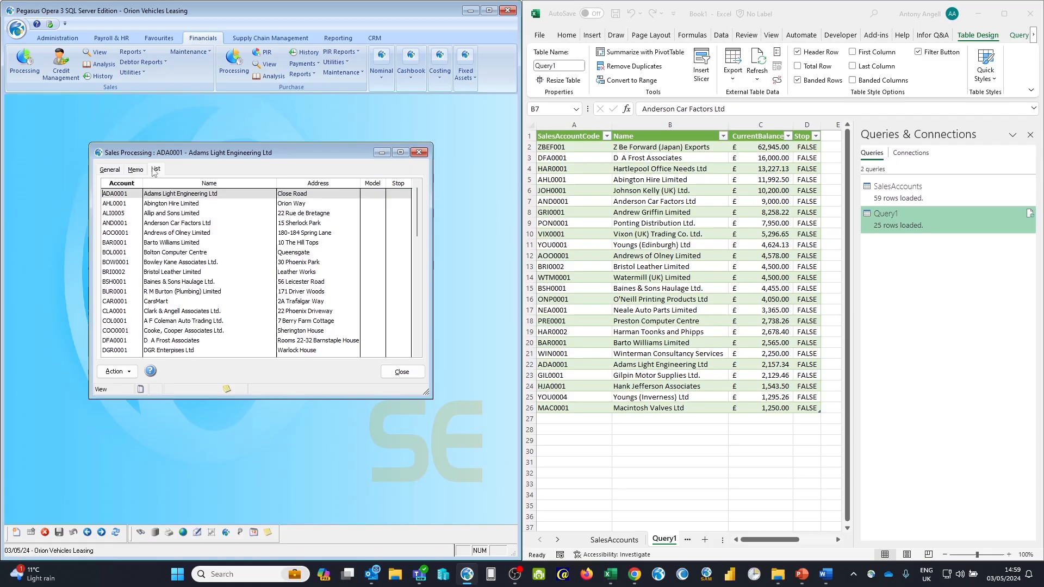
pyautogui.click(157, 223)
pyautogui.doubleClick(157, 223)
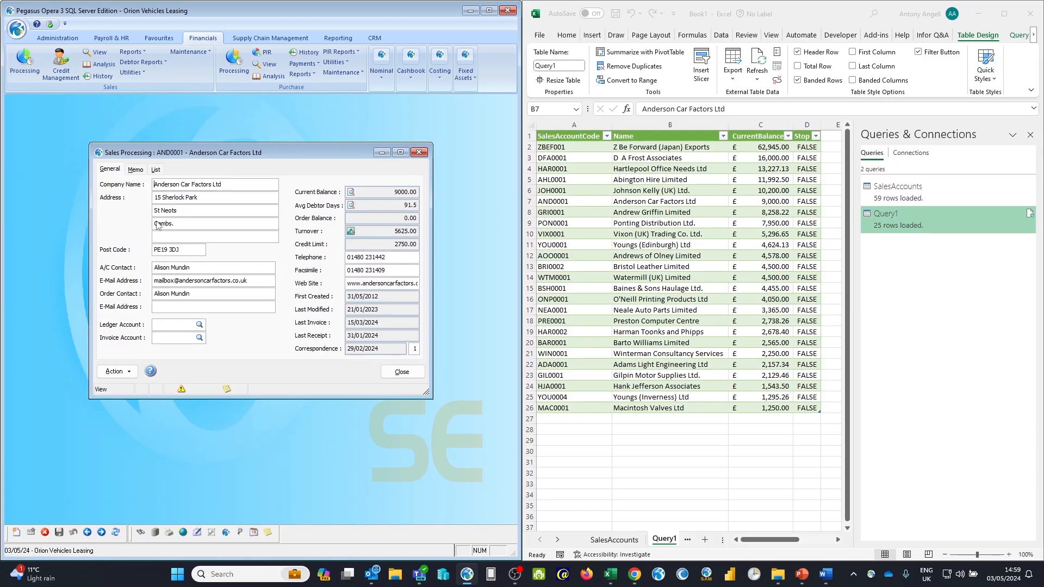
# Create a sales invoice for Anderson Car Factors Ltd with reference Inv012937 and a transaction value of 2400.00, accepting the period warnings
pyautogui.click(116, 373)
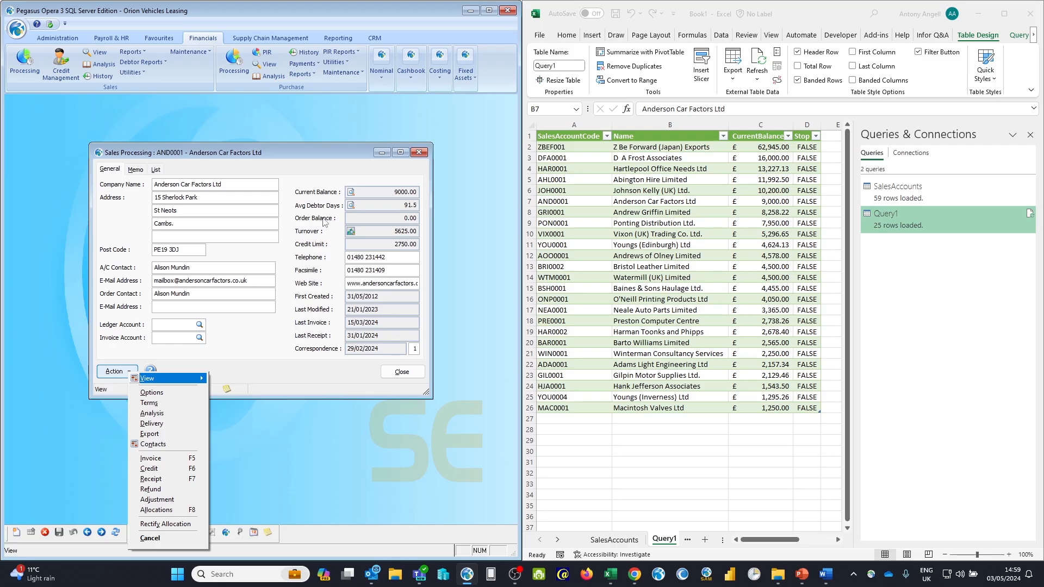
pyautogui.click(161, 459)
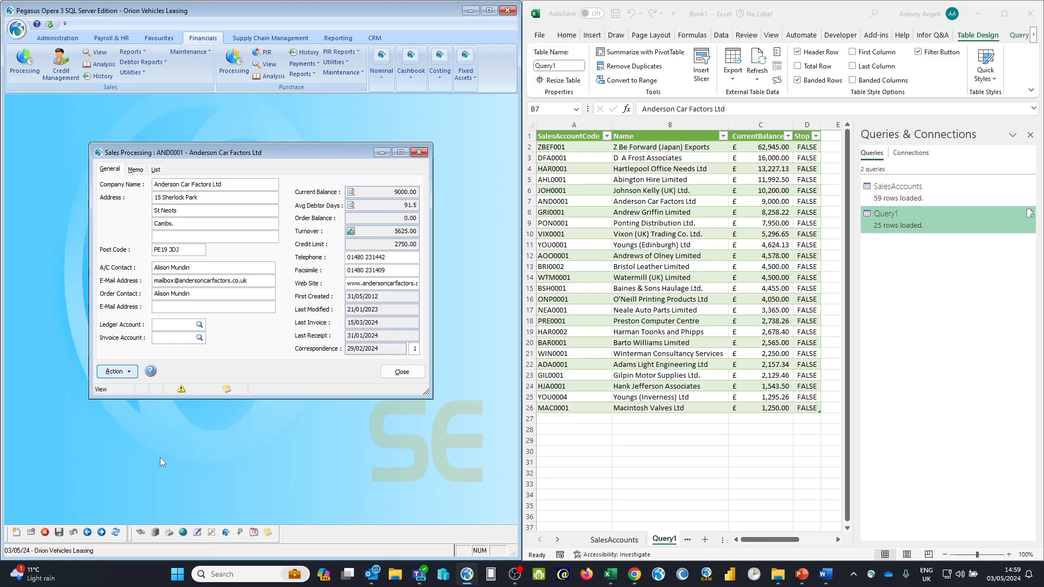
pyautogui.click(560, 324)
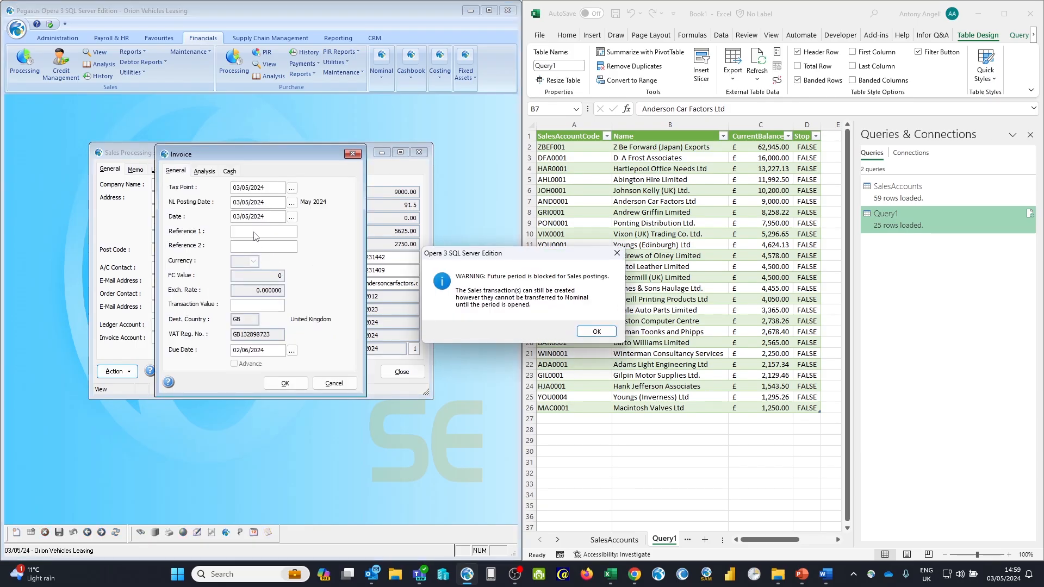
pyautogui.press('Return')
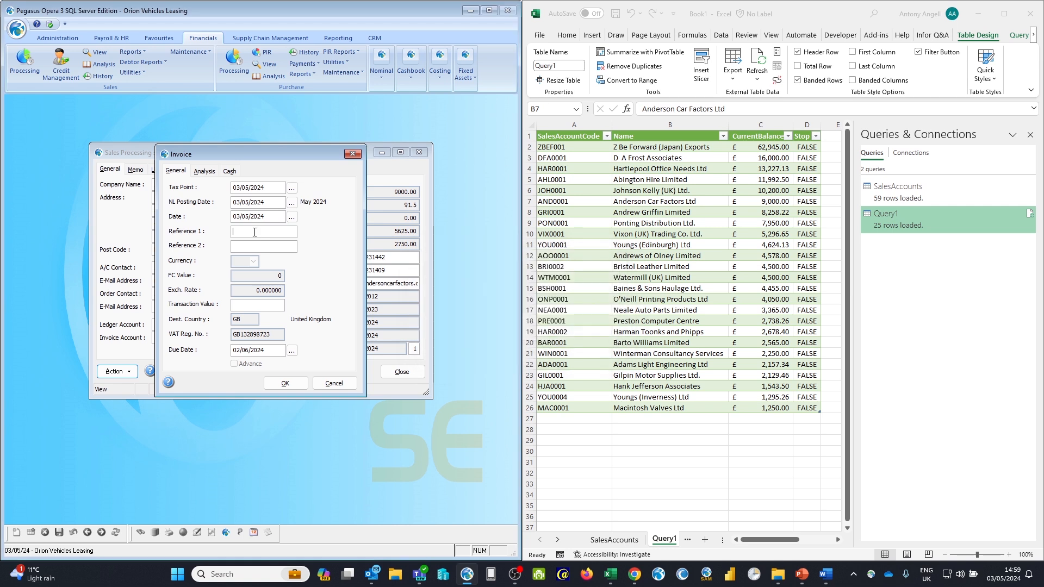
pyautogui.write('Inv012937')
pyautogui.press('Tab')
pyautogui.press('Tab')
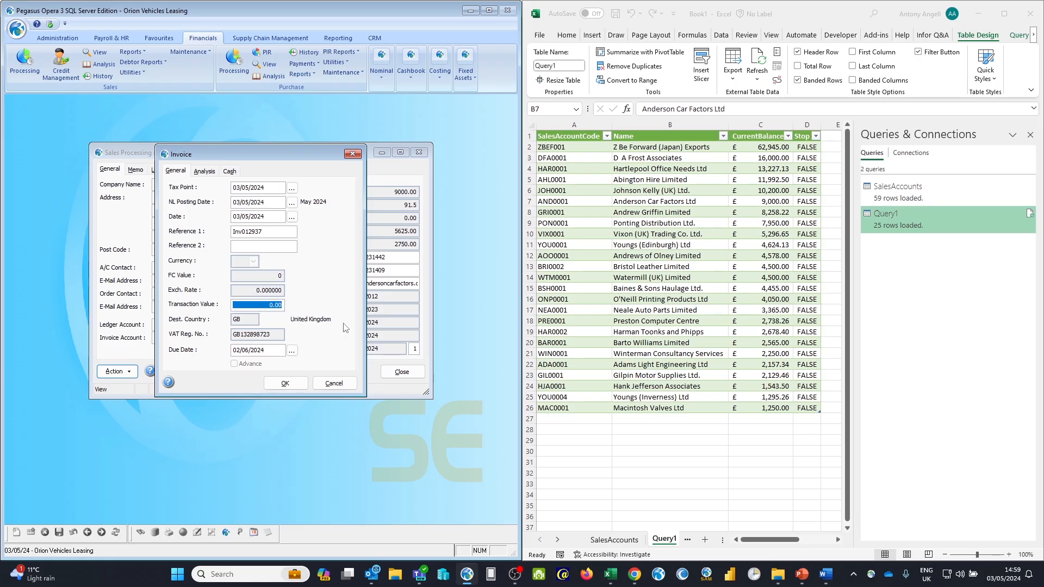
pyautogui.write('2400')
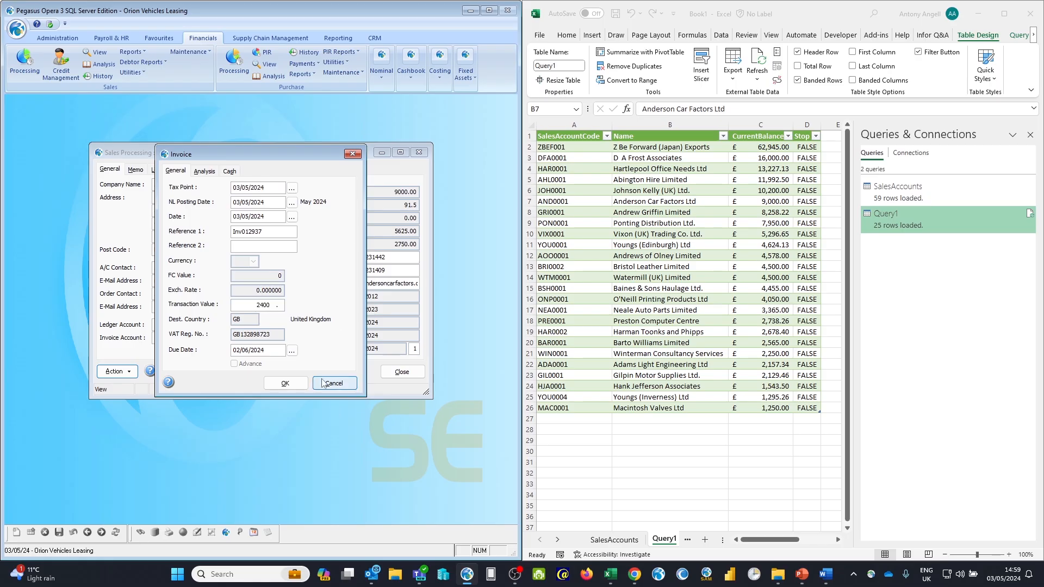
pyautogui.press('Return')
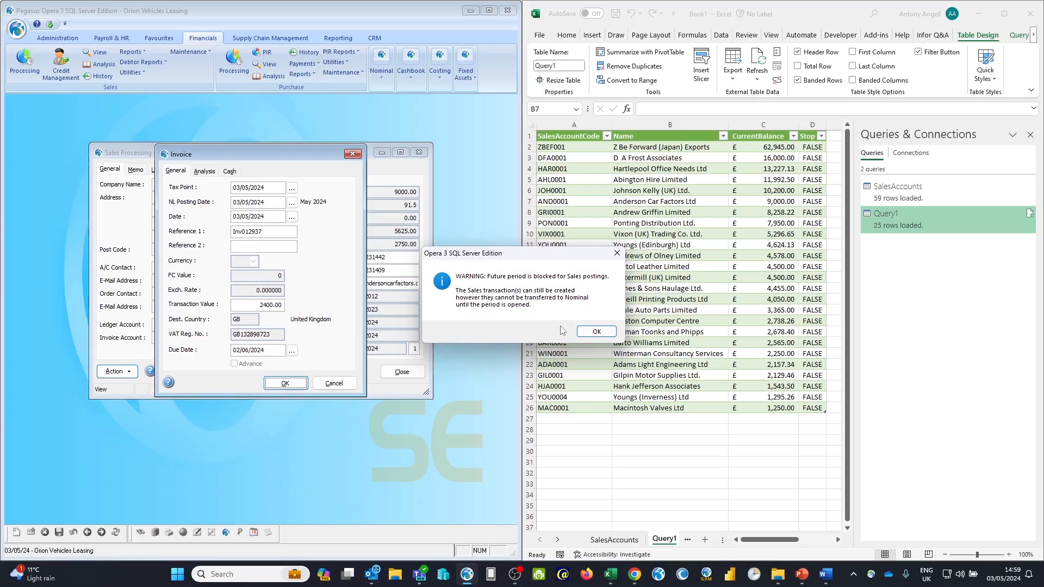
pyautogui.click(594, 332)
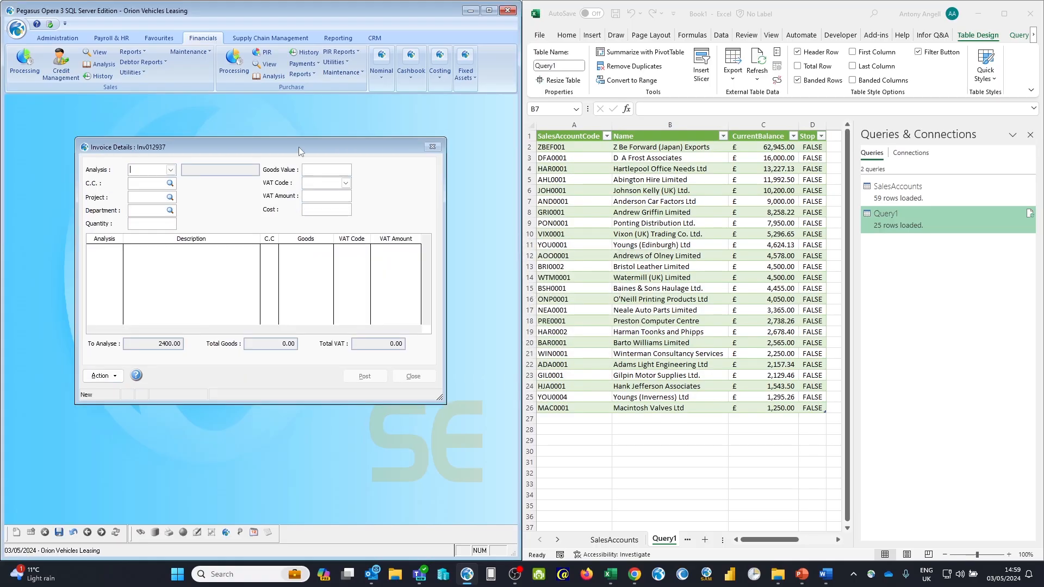
# Analyse the invoice to ACCE01 (Lease - Accessories) with a goods value of 2400.00 and VAT code Z
pyautogui.click(170, 169)
pyautogui.click(147, 181)
pyautogui.click(326, 170)
pyautogui.write('2000 .')
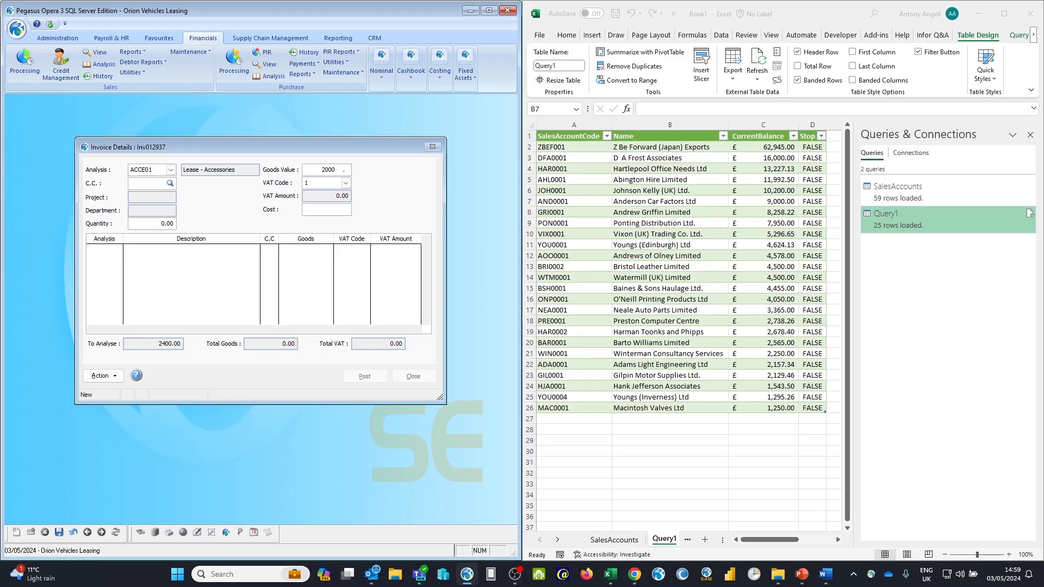
pyautogui.press('Tab')
pyautogui.click(343, 170)
pyautogui.write('2400')
pyautogui.click(346, 183)
pyautogui.click(324, 243)
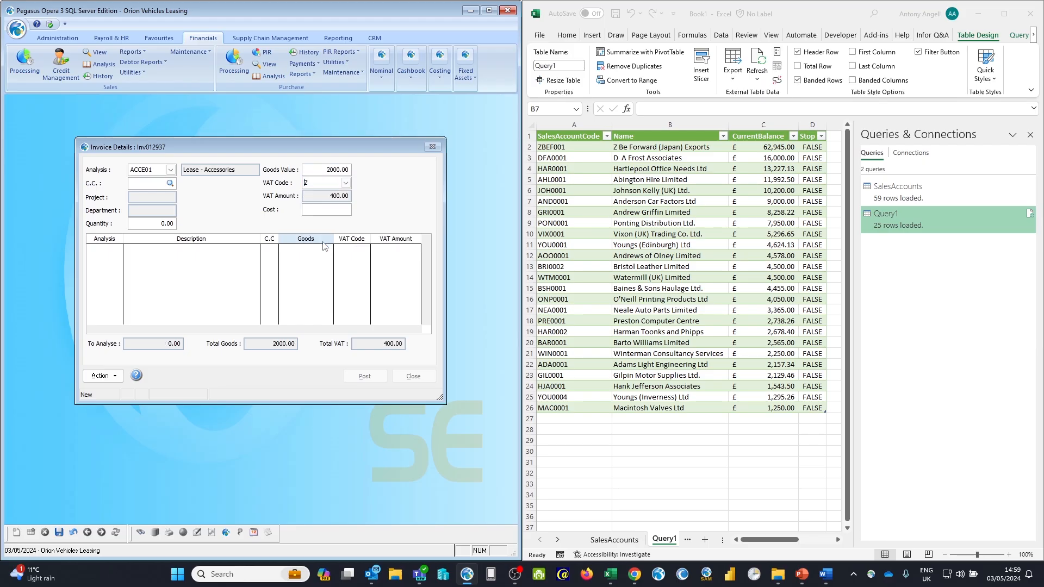
pyautogui.click(315, 214)
pyautogui.press('Return')
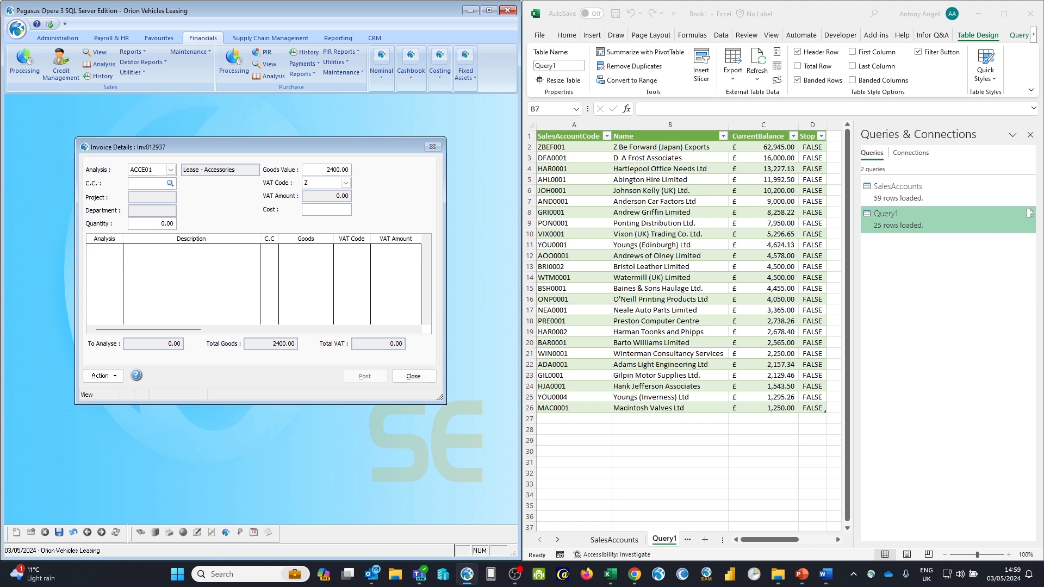
# Post the invoice in Opera and check the refreshed CurrentBalance of Anderson Car Factors Ltd in the Excel table
pyautogui.click(365, 377)
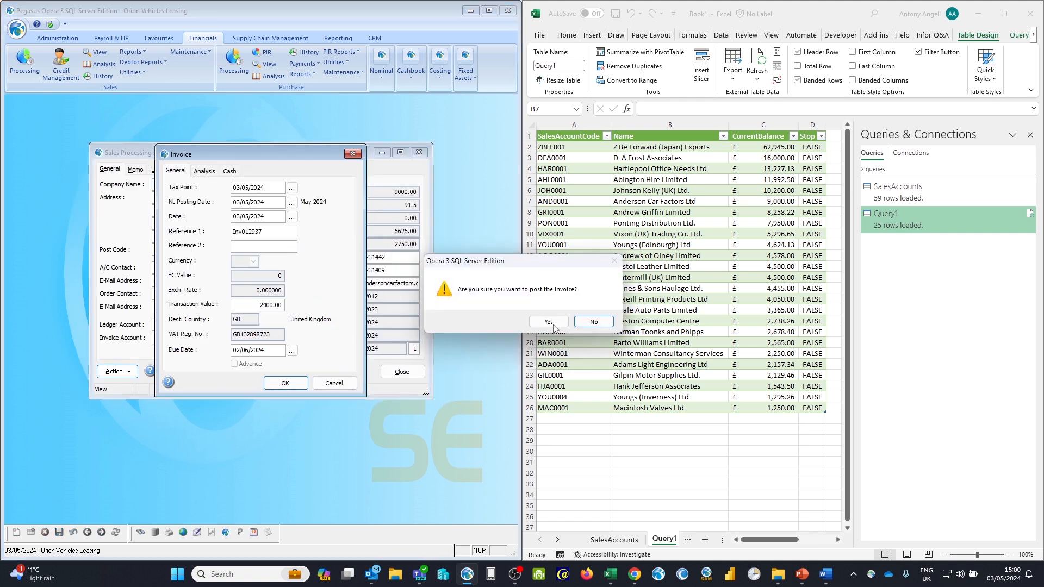
pyautogui.click(547, 324)
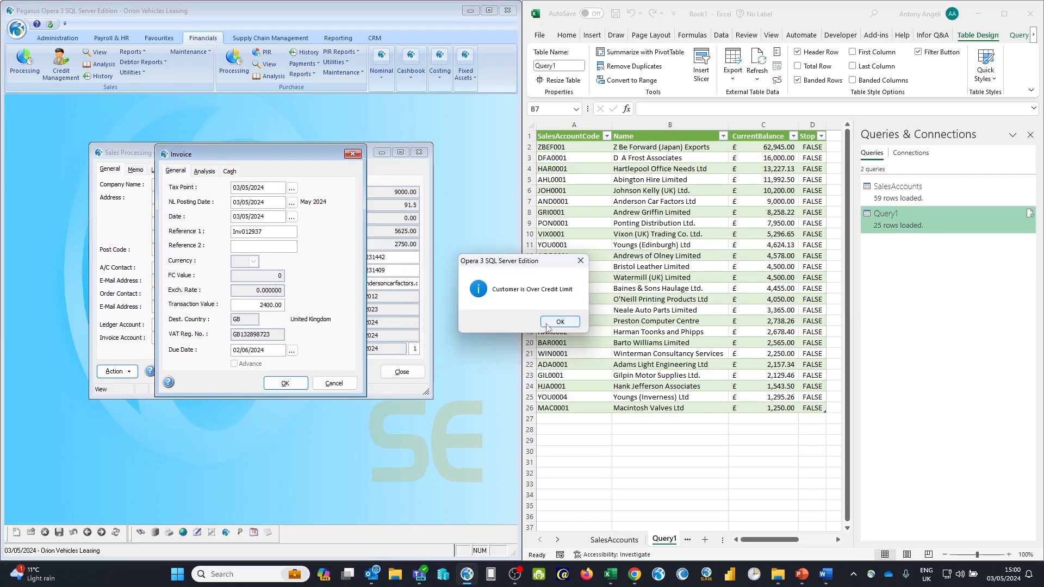
pyautogui.click(553, 326)
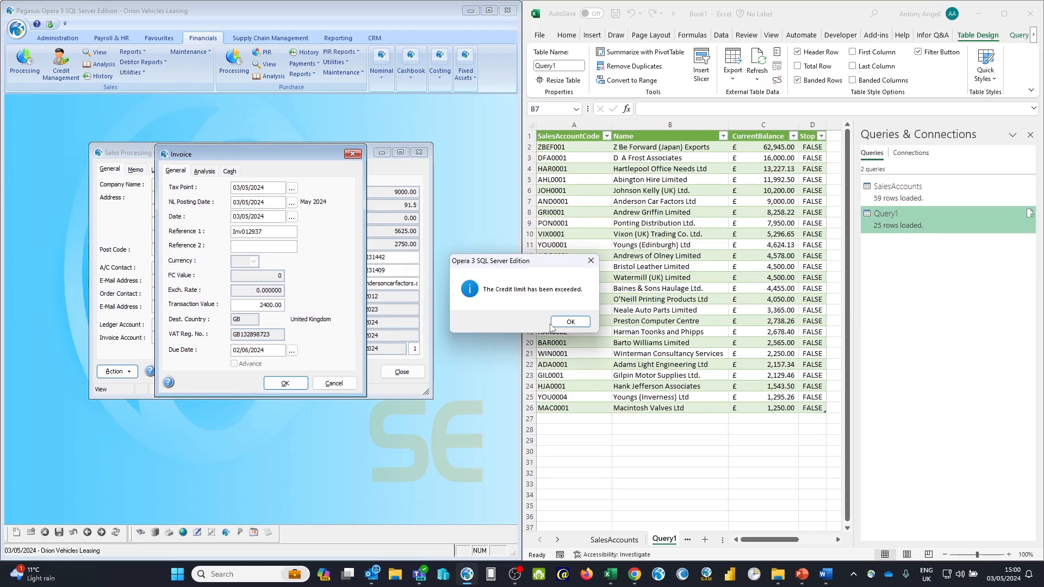
pyautogui.click(557, 326)
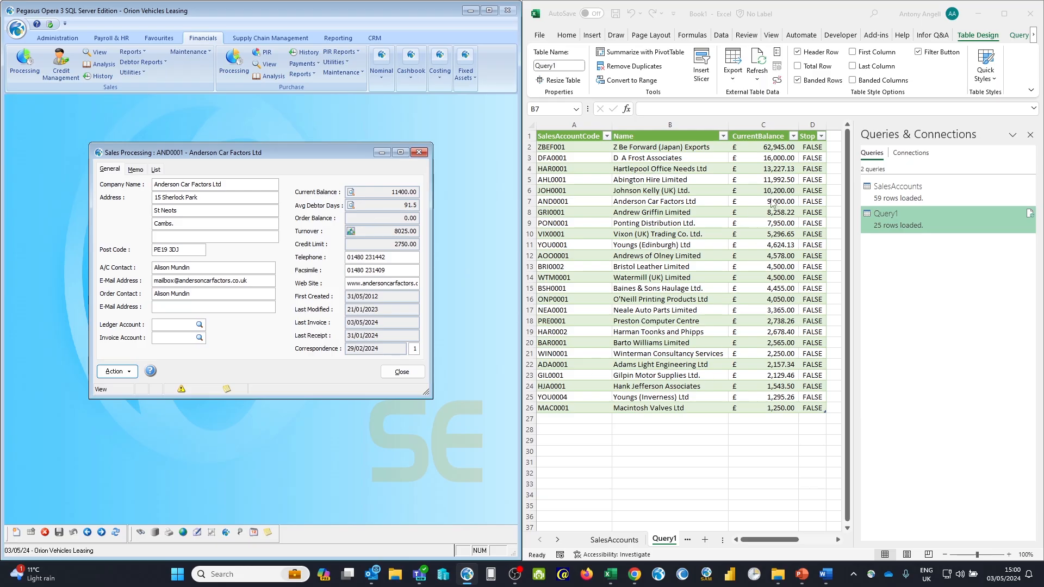
pyautogui.click(764, 211)
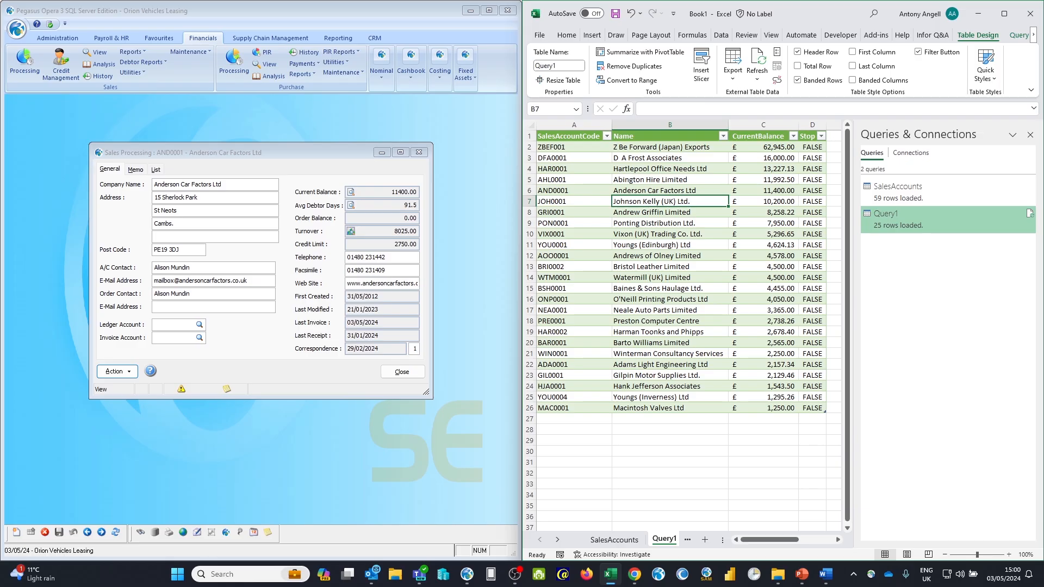
pyautogui.click(754, 192)
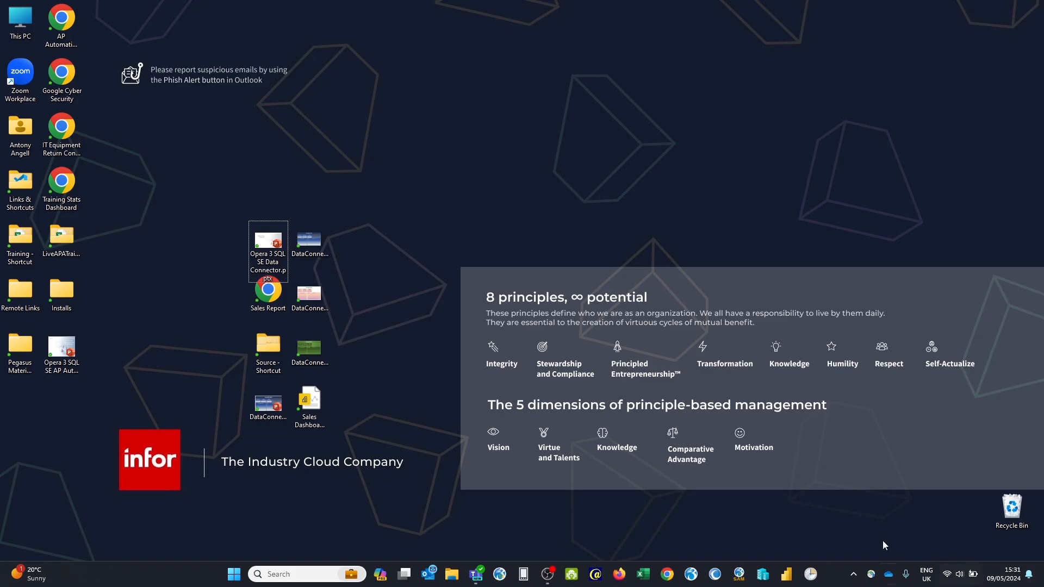
pyautogui.click(785, 577)
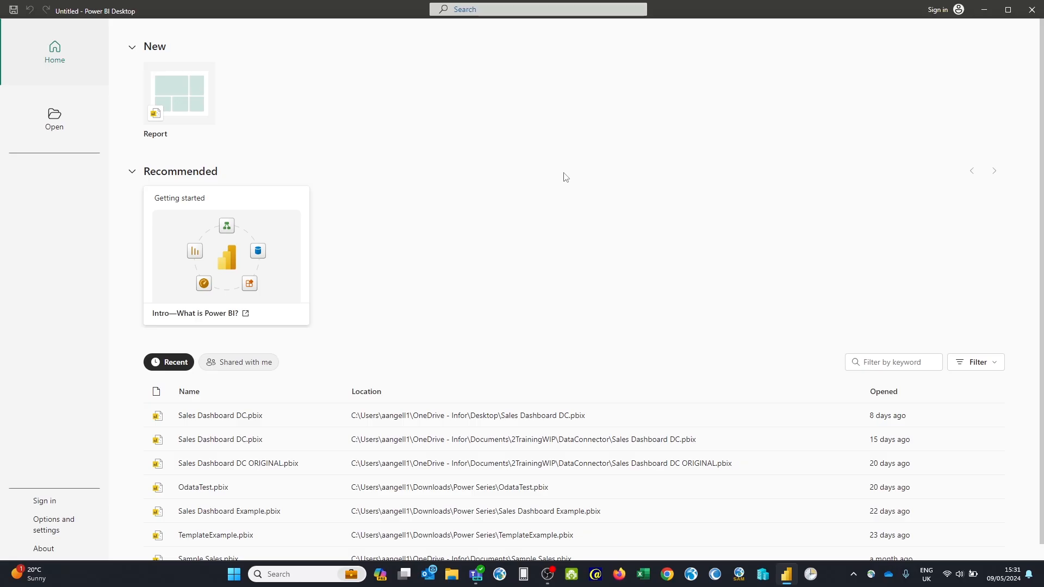
pyautogui.click(190, 103)
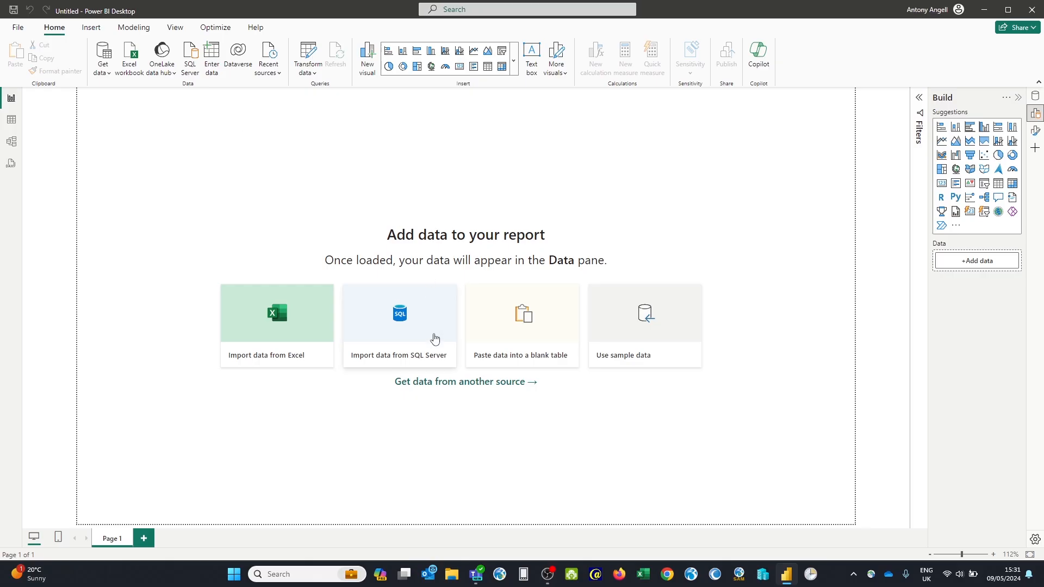
pyautogui.click(430, 383)
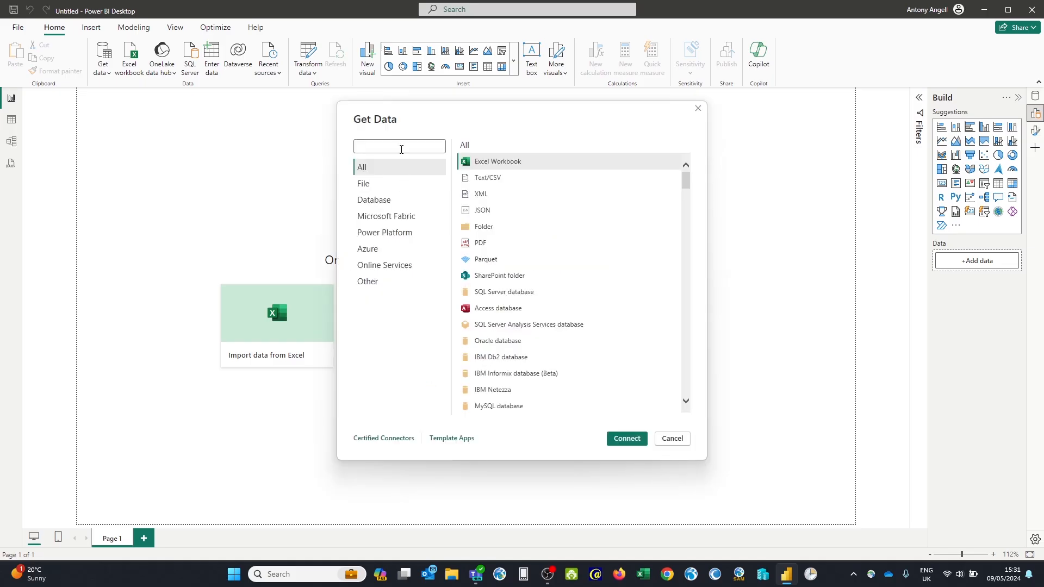
pyautogui.write('odat')
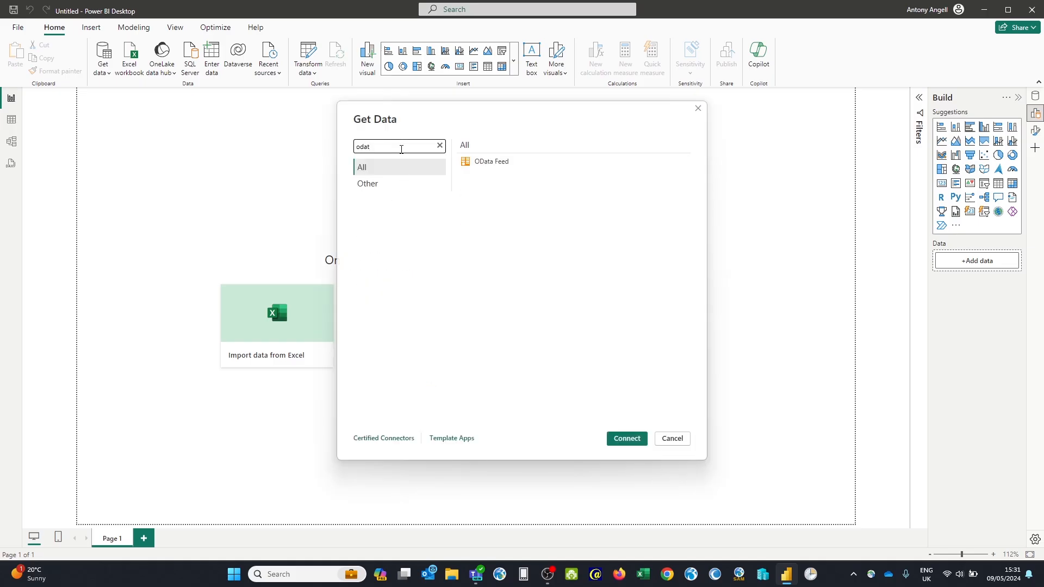
pyautogui.click(506, 161)
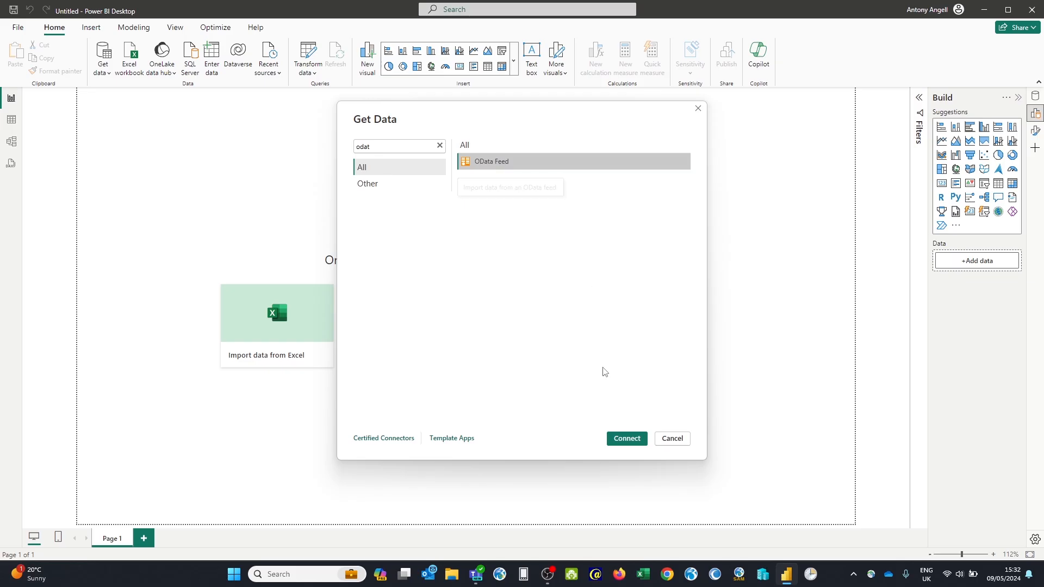
pyautogui.click(628, 438)
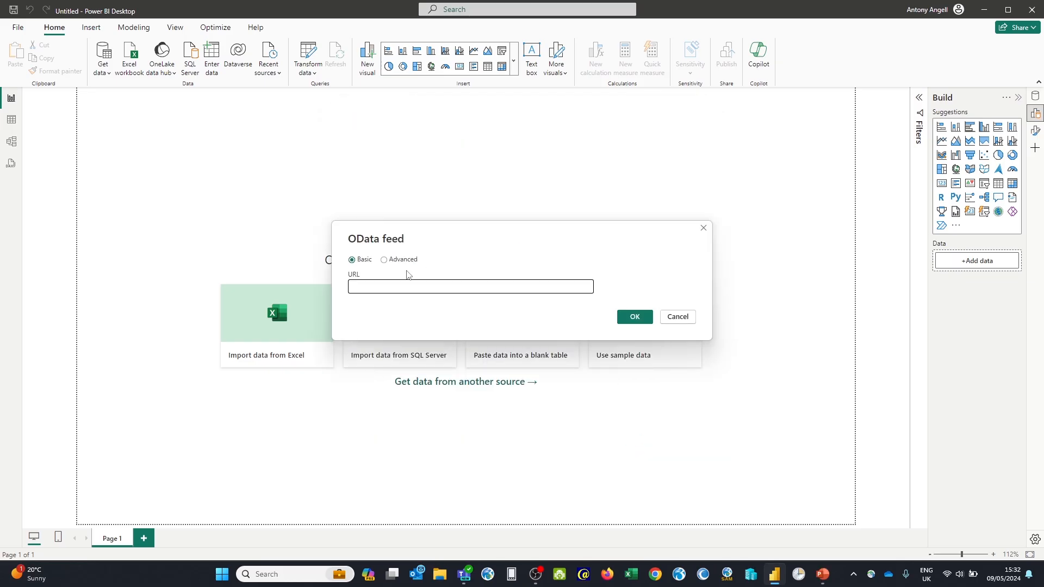
pyautogui.click(363, 288)
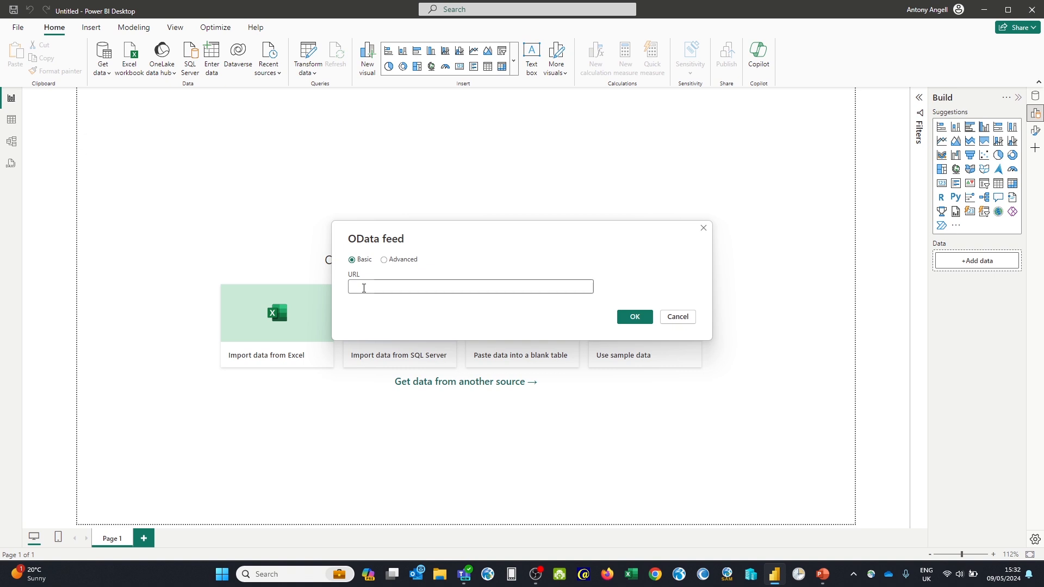
pyautogui.write('http://localhost/odata/C/0/Z')
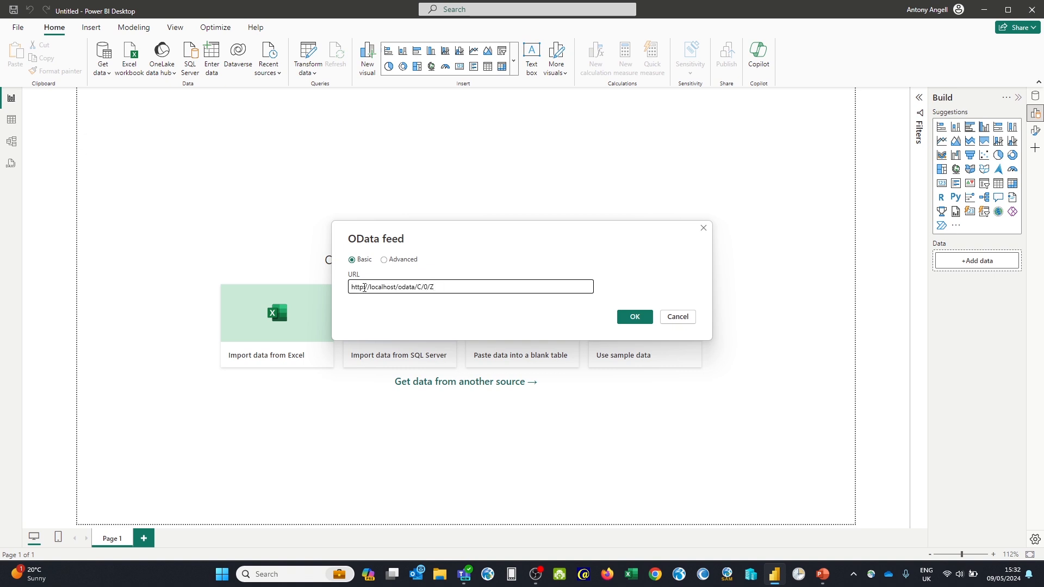
pyautogui.click(631, 319)
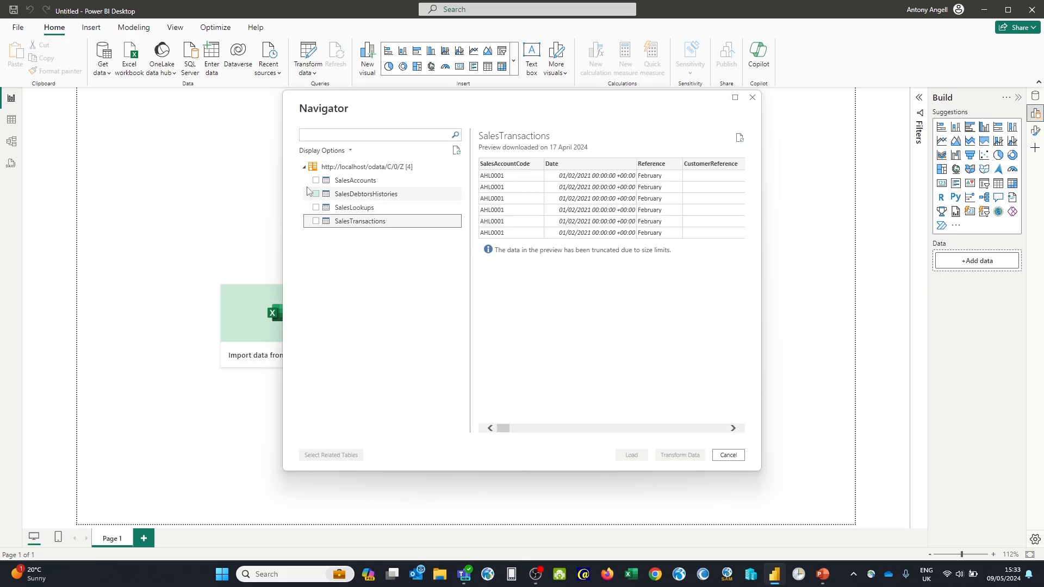
# Load the SalesAccounts, SalesDebtorsHistories, SalesLookups and SalesTransactions tables into the report
pyautogui.click(316, 181)
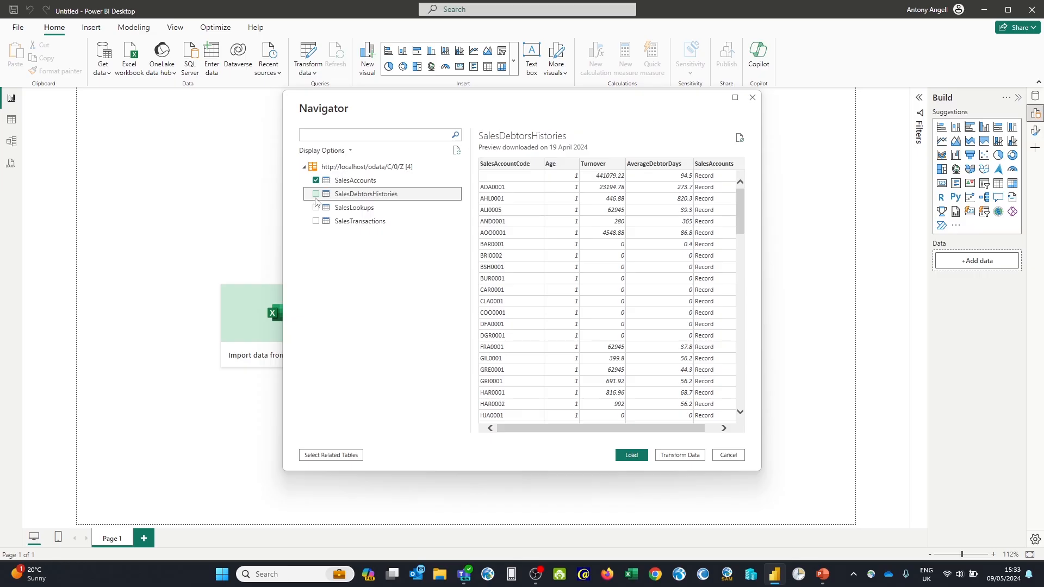
pyautogui.click(316, 194)
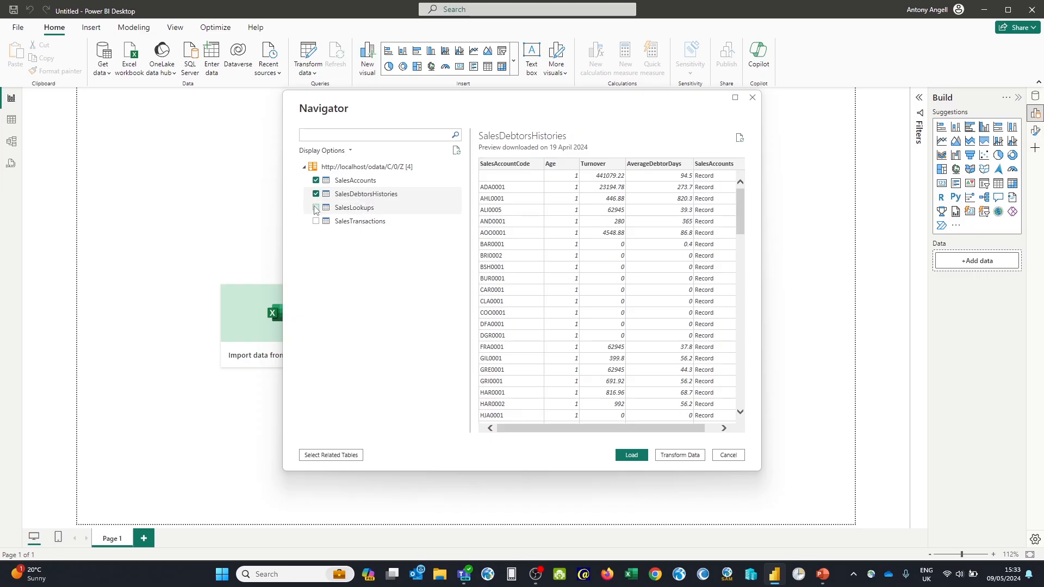
pyautogui.click(316, 208)
pyautogui.click(316, 221)
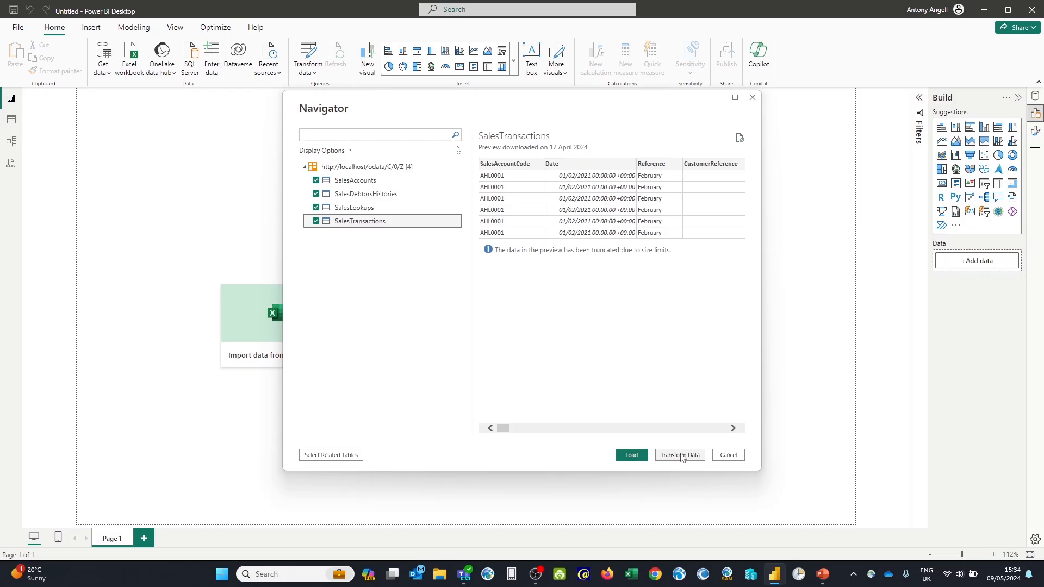
pyautogui.click(633, 456)
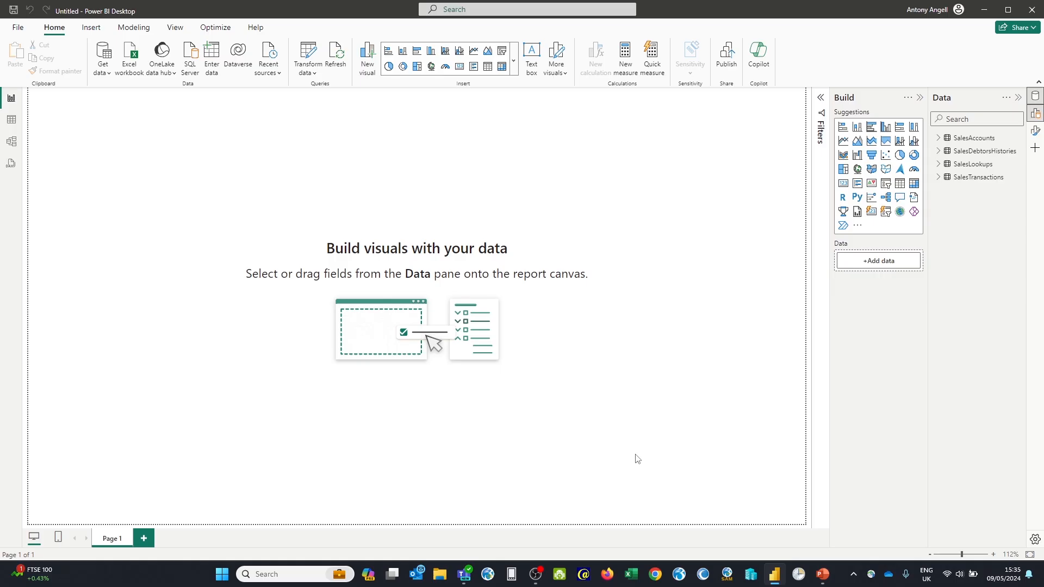
# Set the page's canvas background image to DataConnectorPowerBIExampleBlue.gif from the Desktop folder
pyautogui.click(1036, 136)
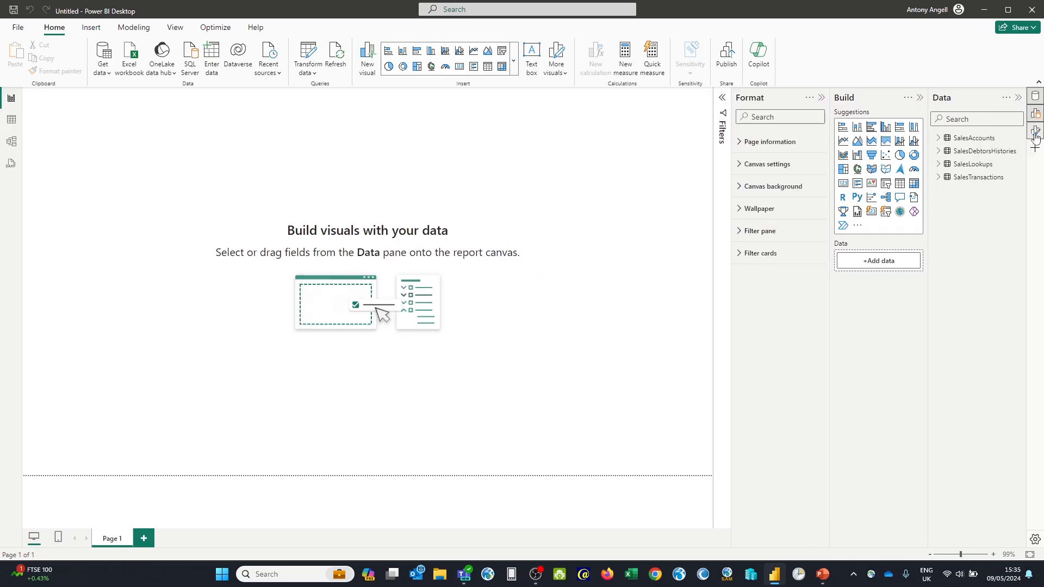
pyautogui.click(750, 186)
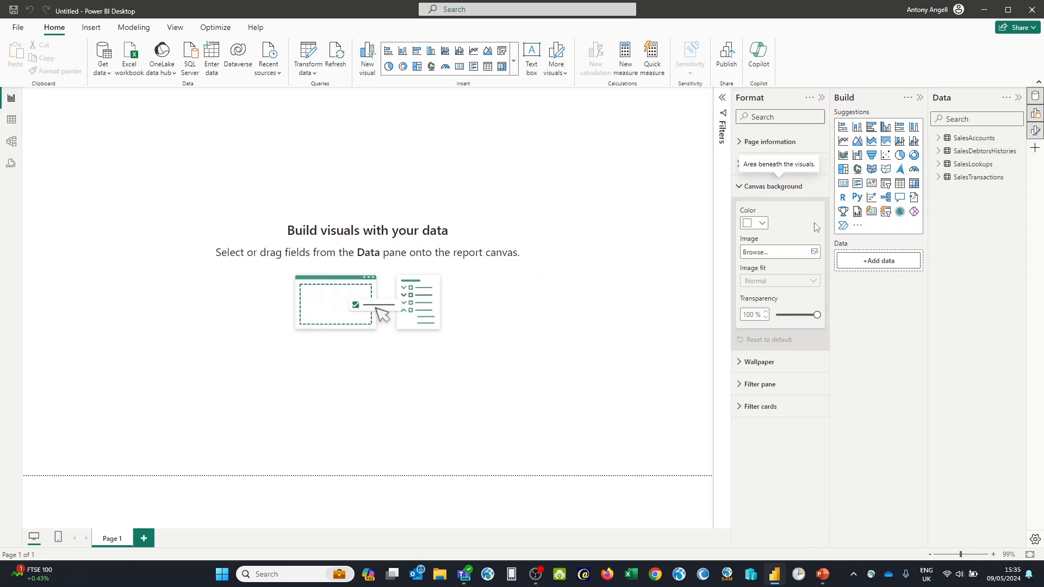
pyautogui.click(810, 252)
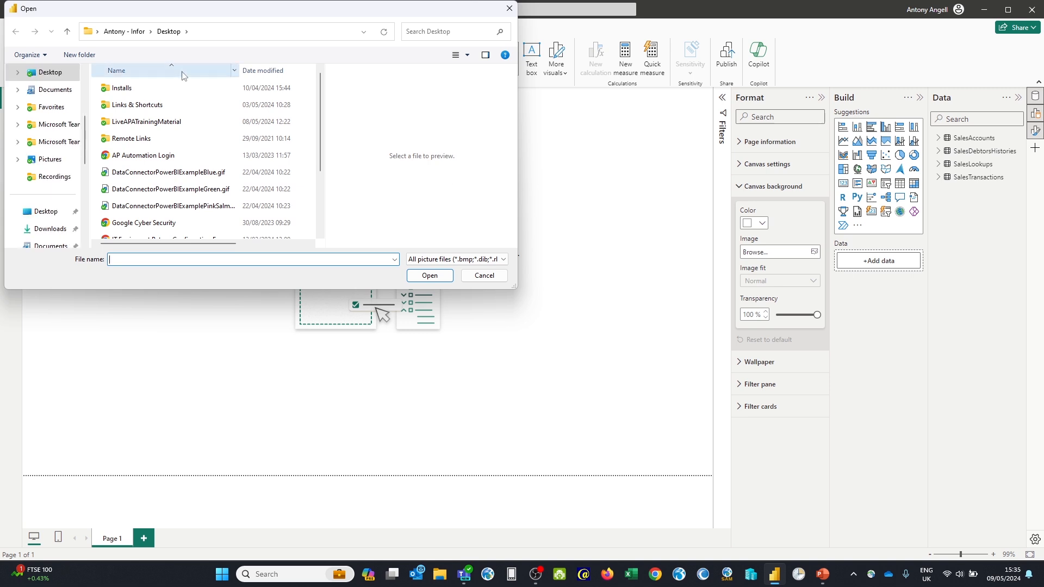
pyautogui.click(56, 74)
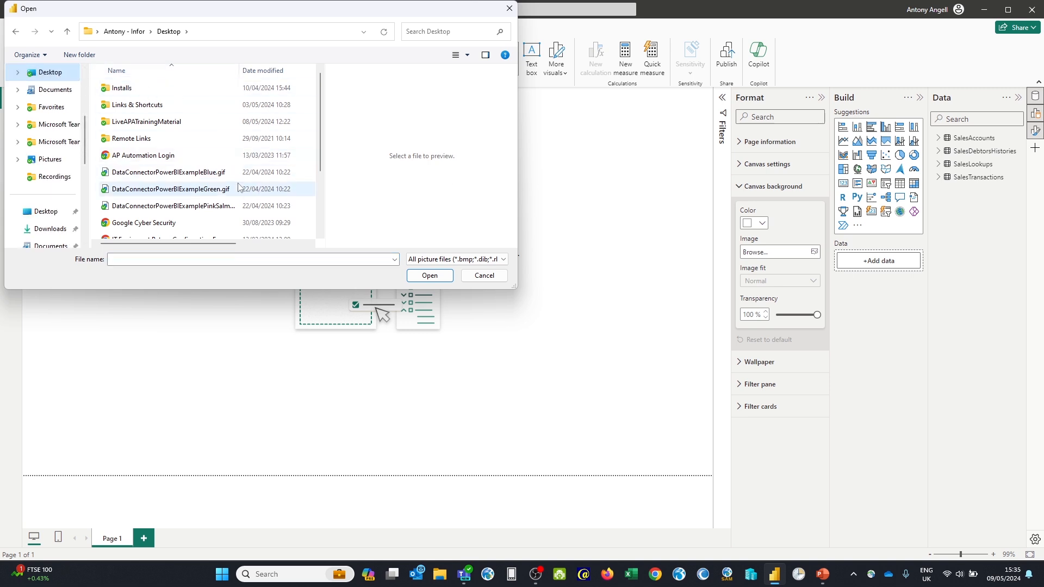
pyautogui.click(194, 173)
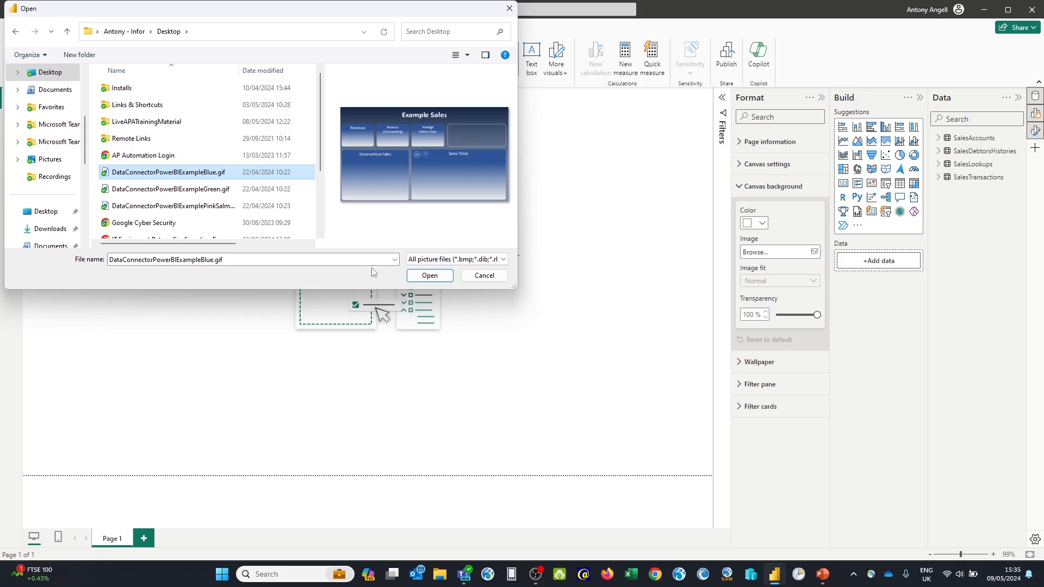
pyautogui.click(429, 276)
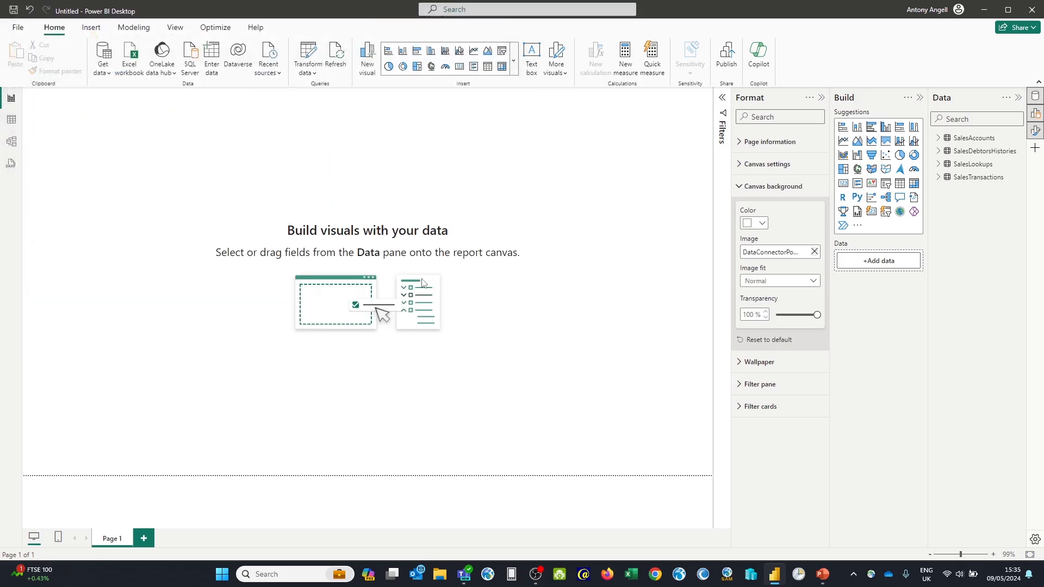
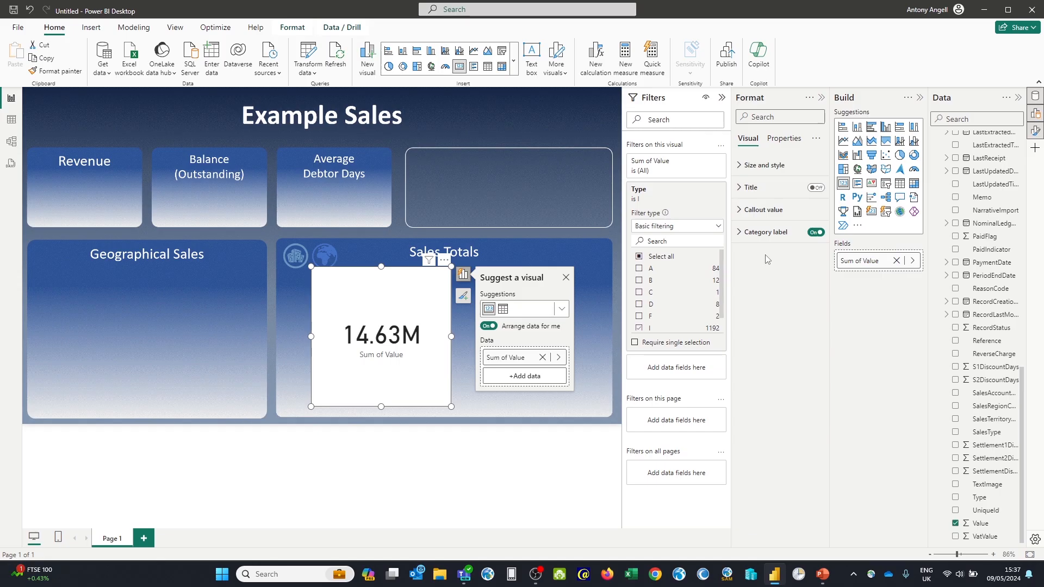
# Turn off the Sum of Value card's category label and background, and fit it into the Revenue panel at about 256 by 156
pyautogui.click(817, 233)
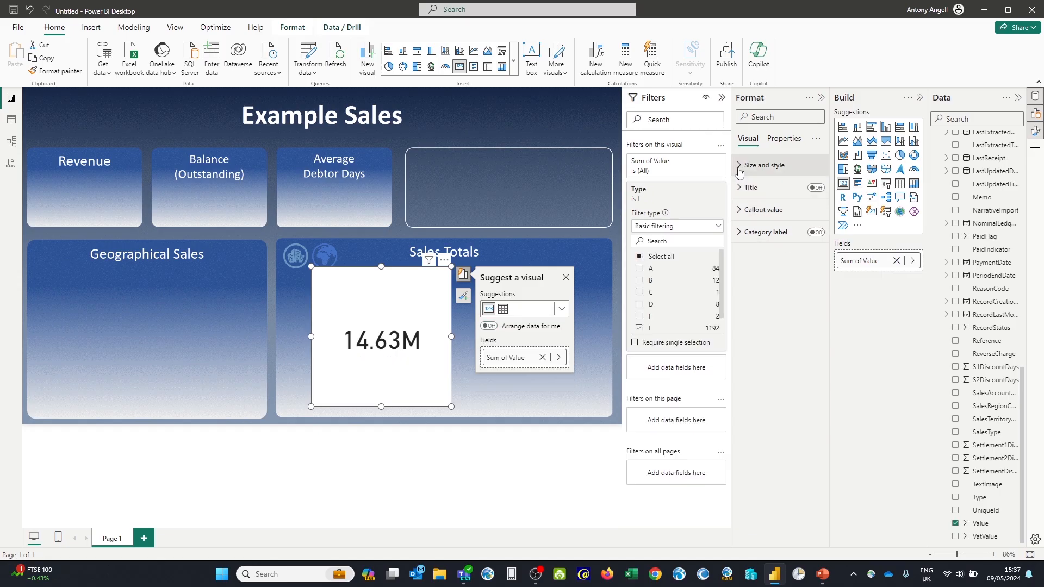
pyautogui.click(764, 165)
pyautogui.click(812, 372)
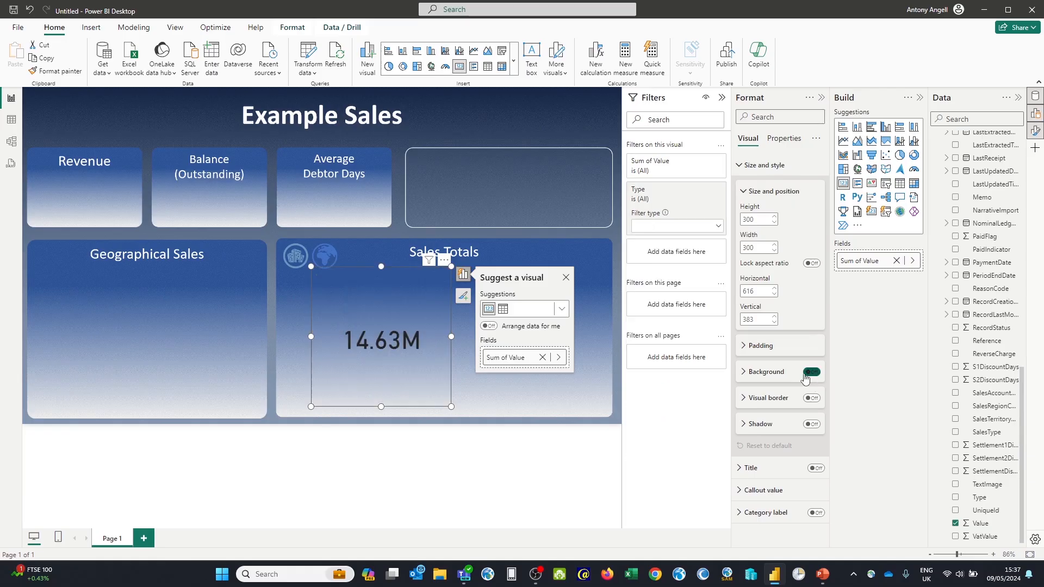
pyautogui.moveTo(451, 406); pyautogui.dragTo(116, 210)
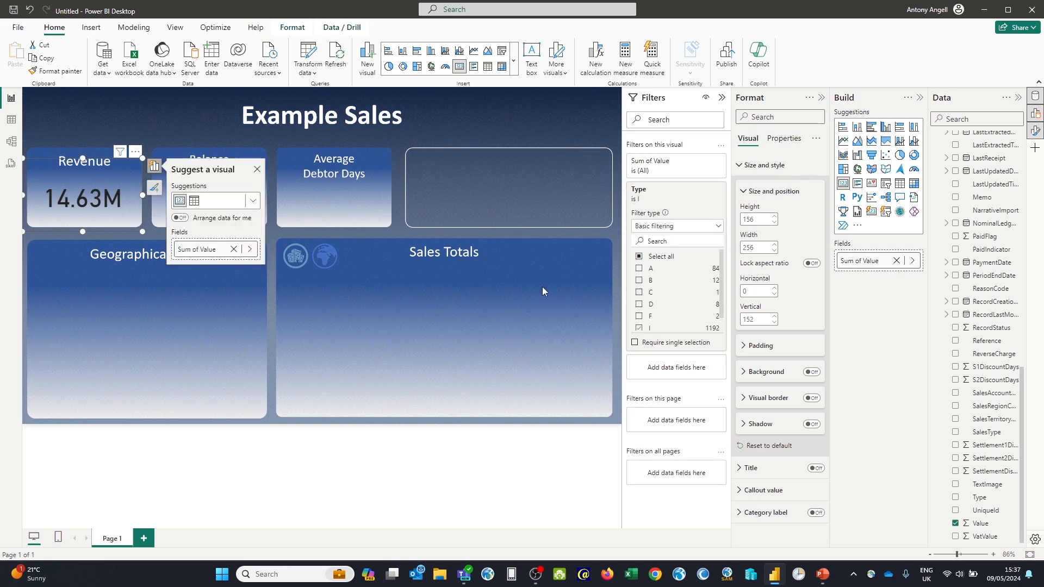
pyautogui.click(499, 115)
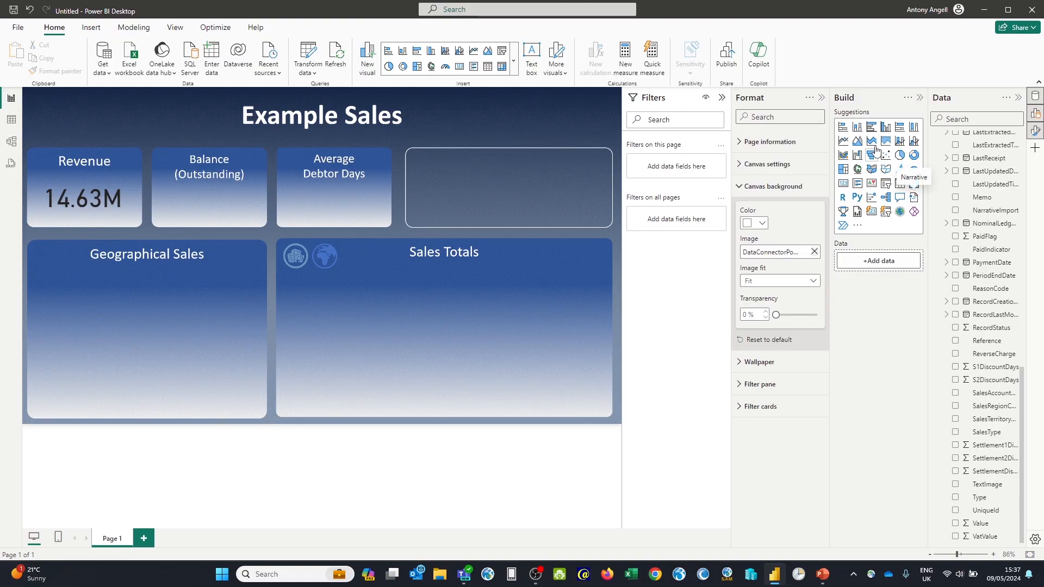
# Add a stacked column chart to the Sales Totals panel with Value on the Y-axis and Type on the X-axis
pyautogui.click(857, 129)
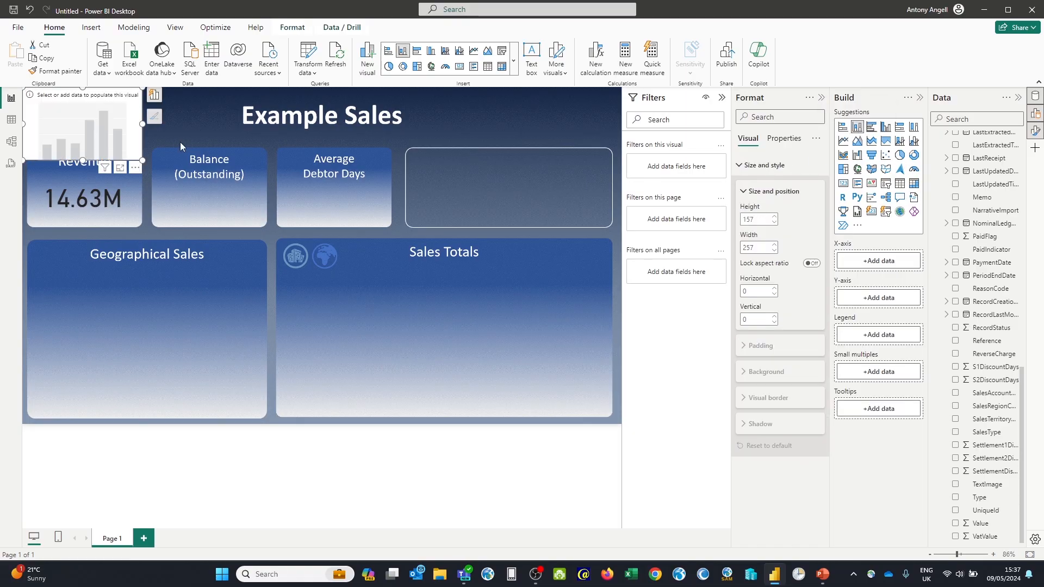
pyautogui.moveTo(106, 129); pyautogui.dragTo(419, 338)
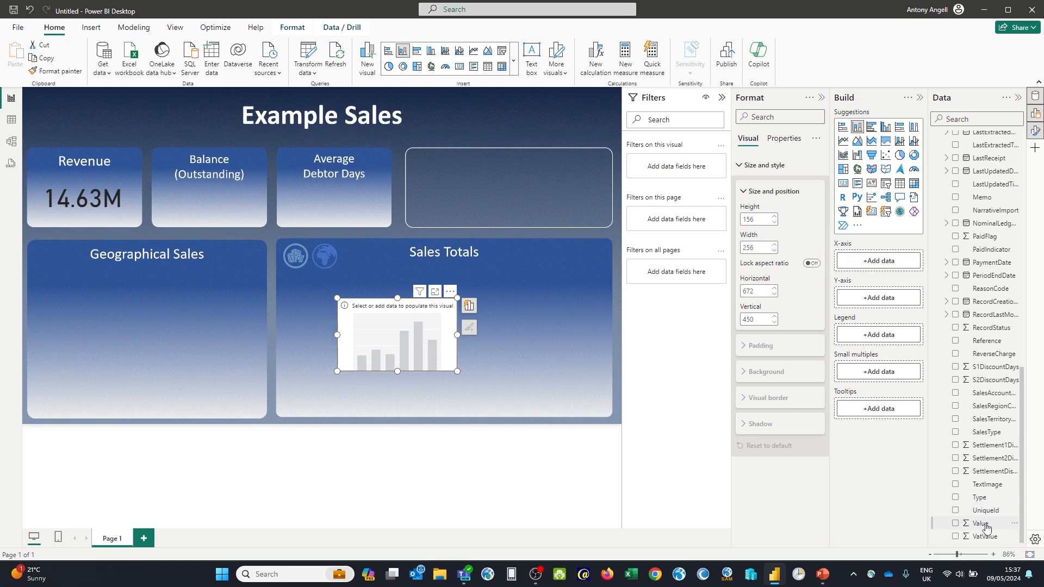
pyautogui.moveTo(980, 523); pyautogui.dragTo(420, 331)
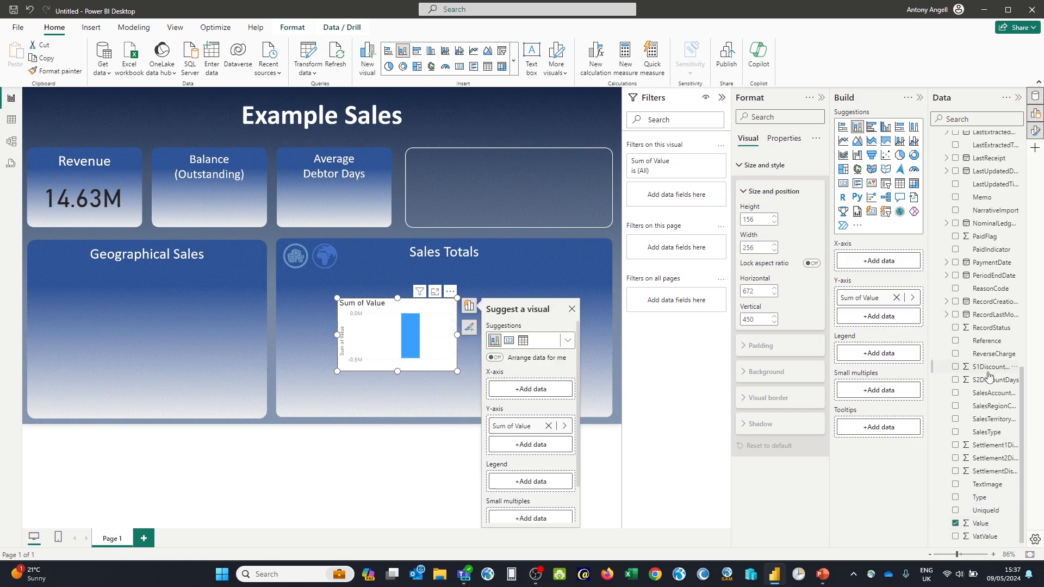
pyautogui.moveTo(980, 501); pyautogui.dragTo(403, 334)
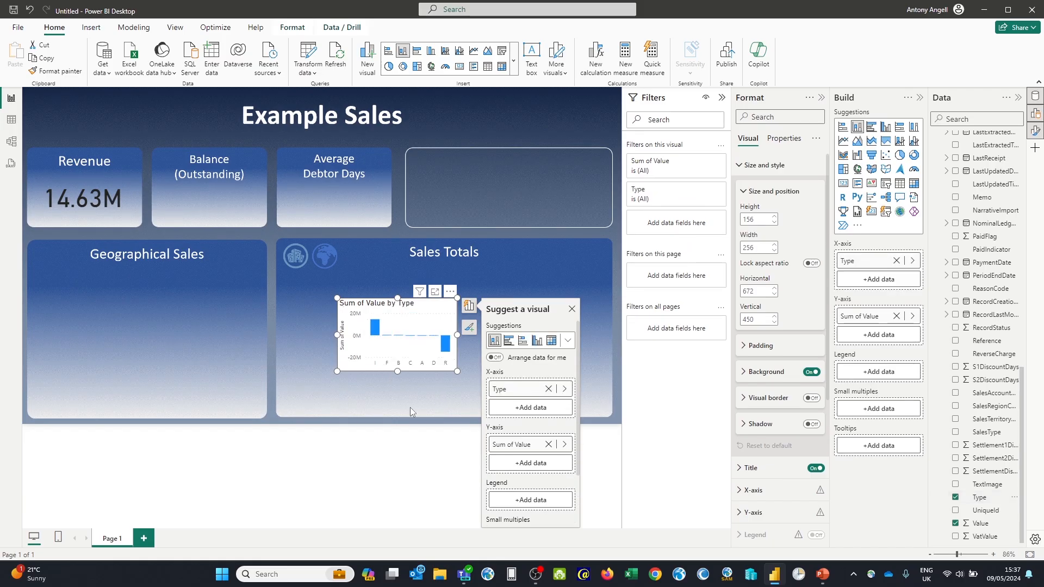
# Enlarge the column chart to about 593 by 254 within the Sales Totals panel, and turn off its background and title
pyautogui.moveTo(457, 336); pyautogui.dragTo(576, 350)
pyautogui.moveTo(457, 372); pyautogui.dragTo(450, 402)
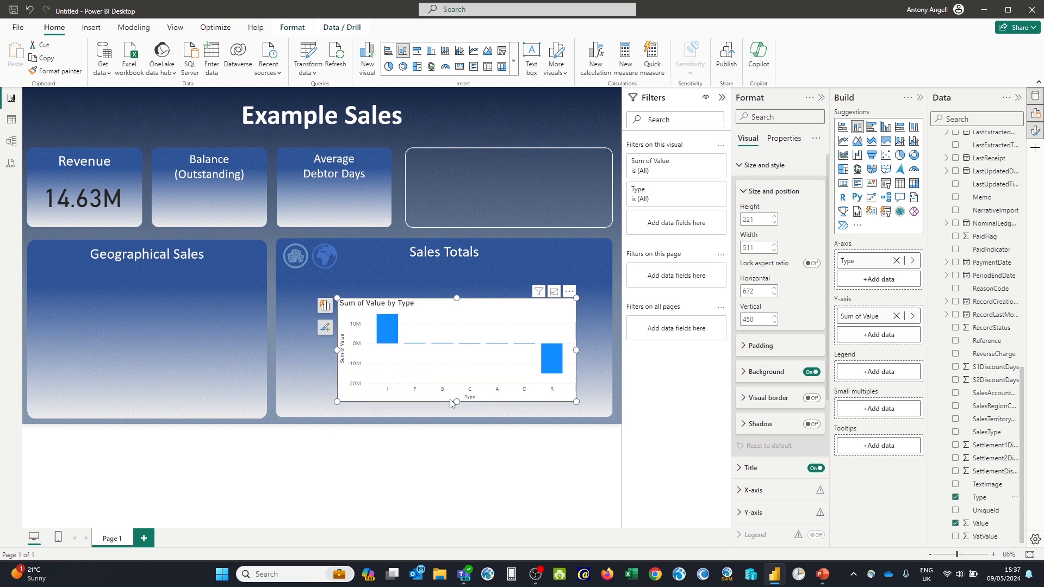
pyautogui.moveTo(337, 298); pyautogui.dragTo(296, 280)
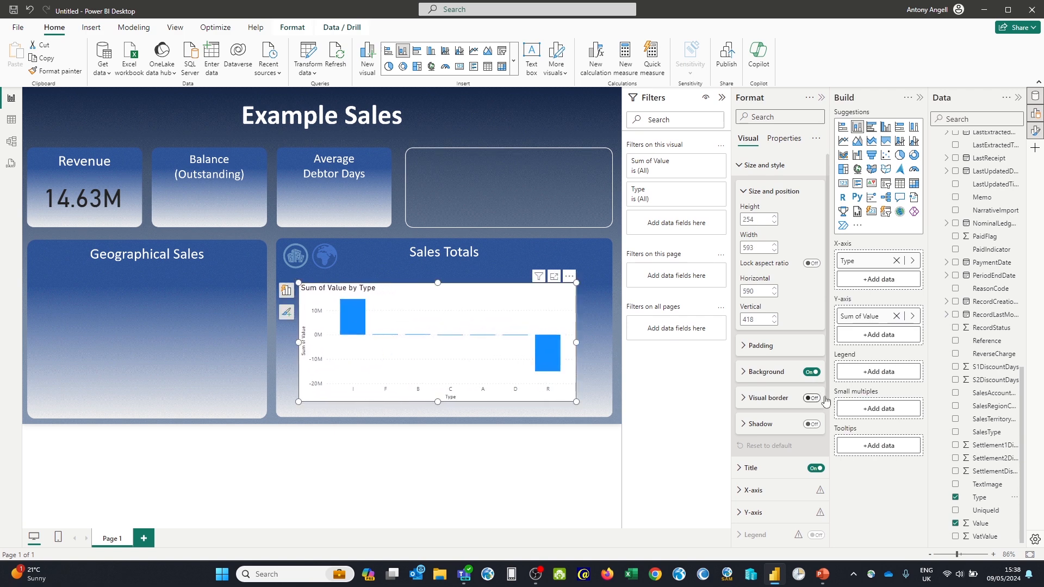
pyautogui.click(812, 372)
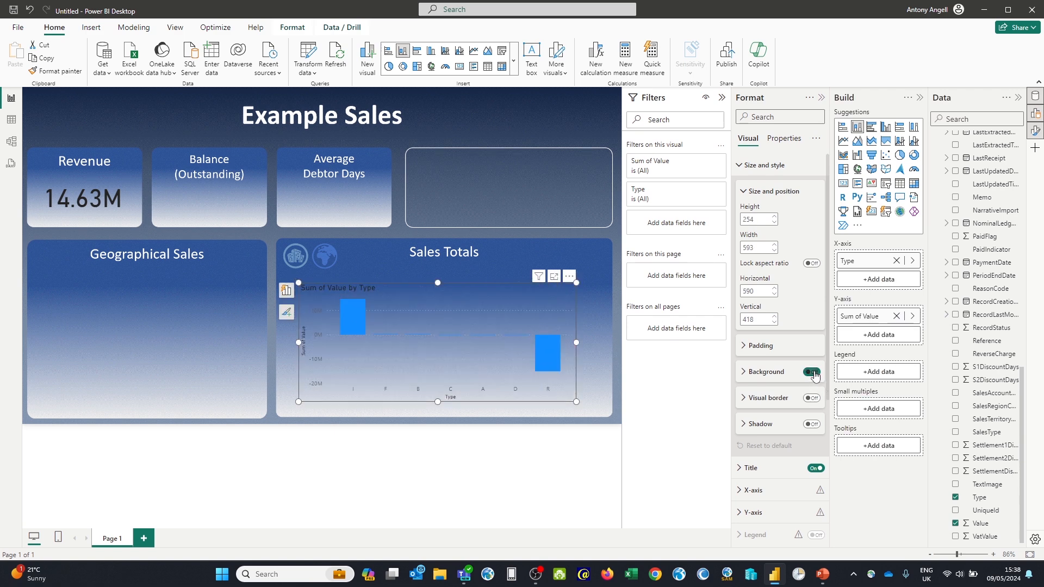
pyautogui.click(813, 468)
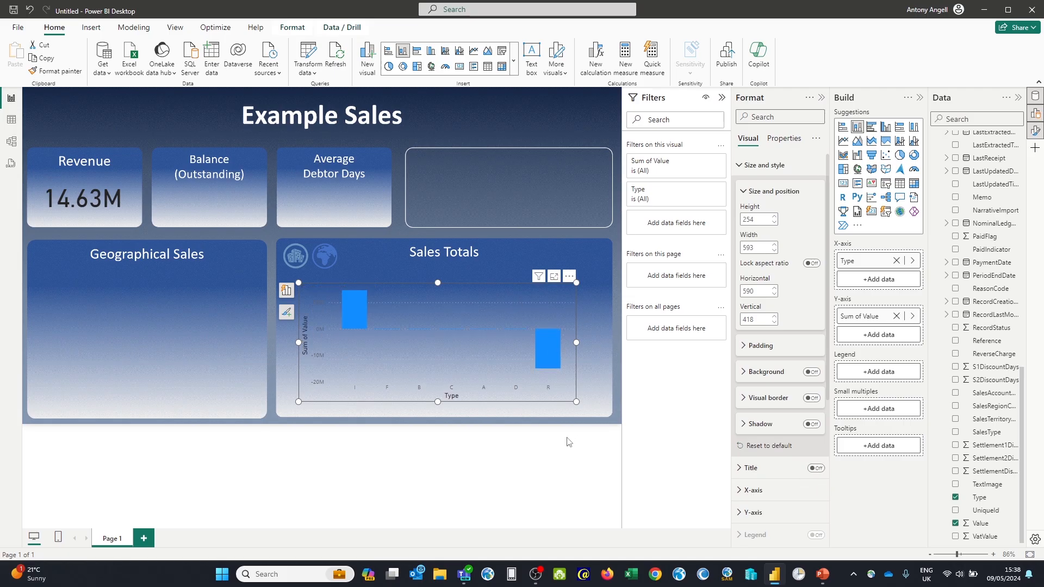
pyautogui.click(554, 458)
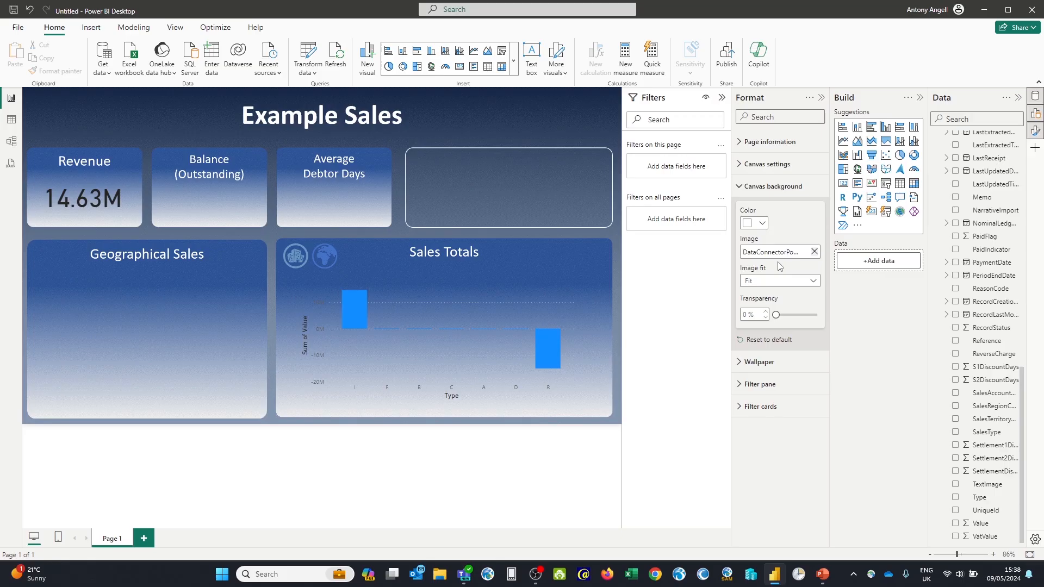
# Replace the canvas background image with DataConnectorPowerBIExamplePinkSalmon.gif and set its image fit to Fit
pyautogui.click(814, 251)
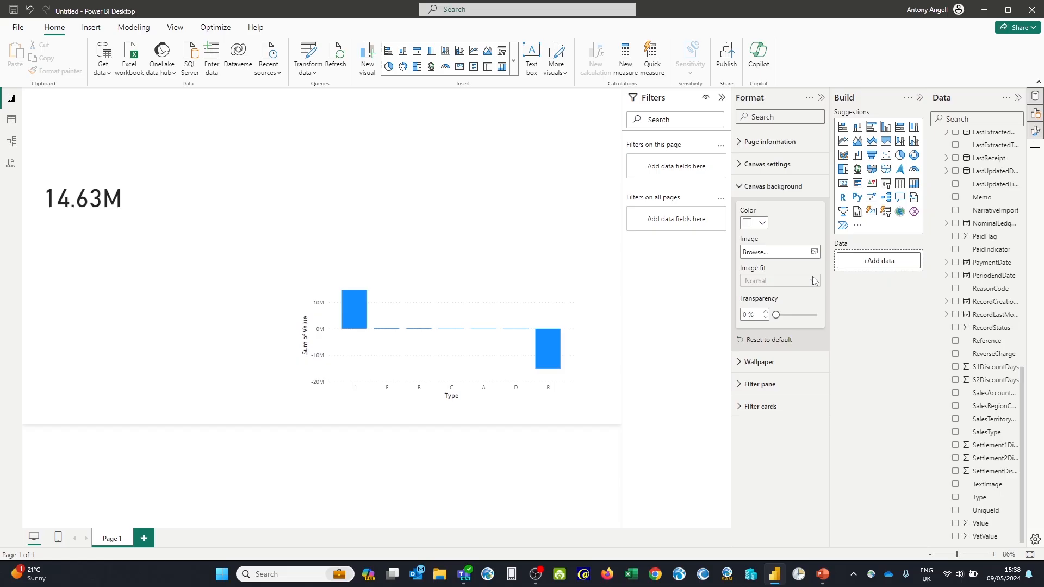
pyautogui.click(814, 253)
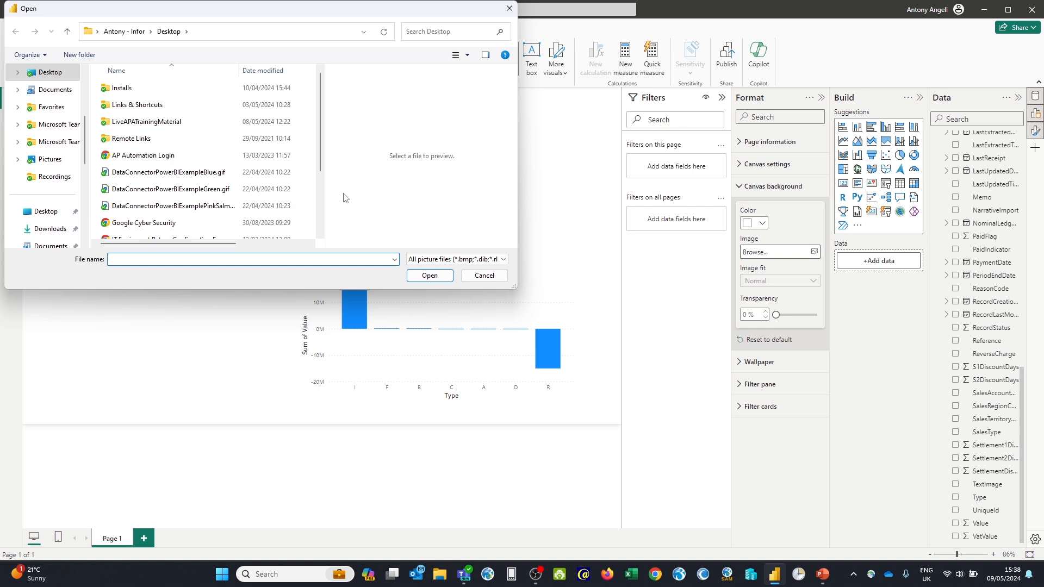
pyautogui.click(217, 190)
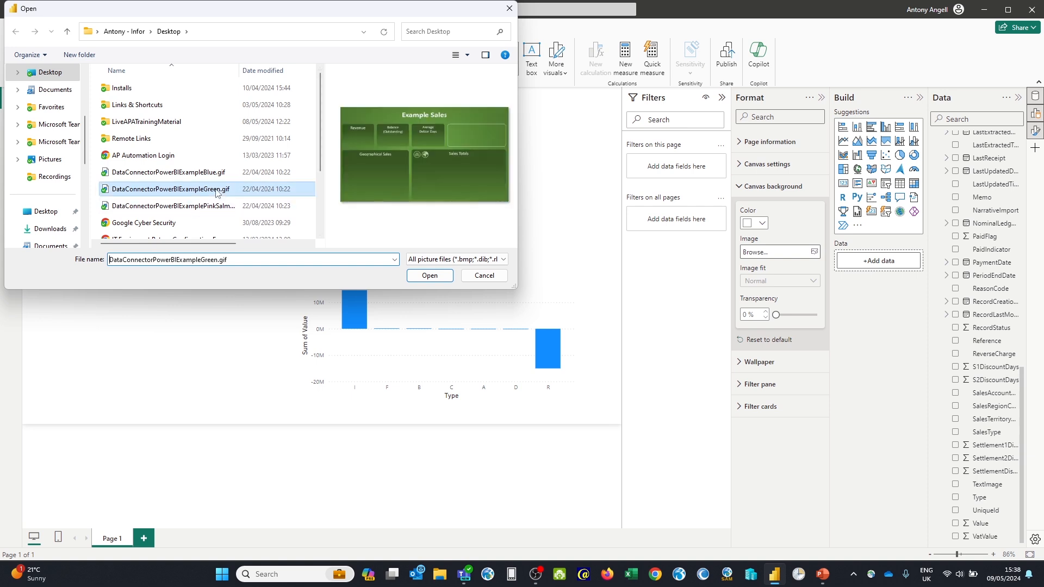
pyautogui.click(251, 207)
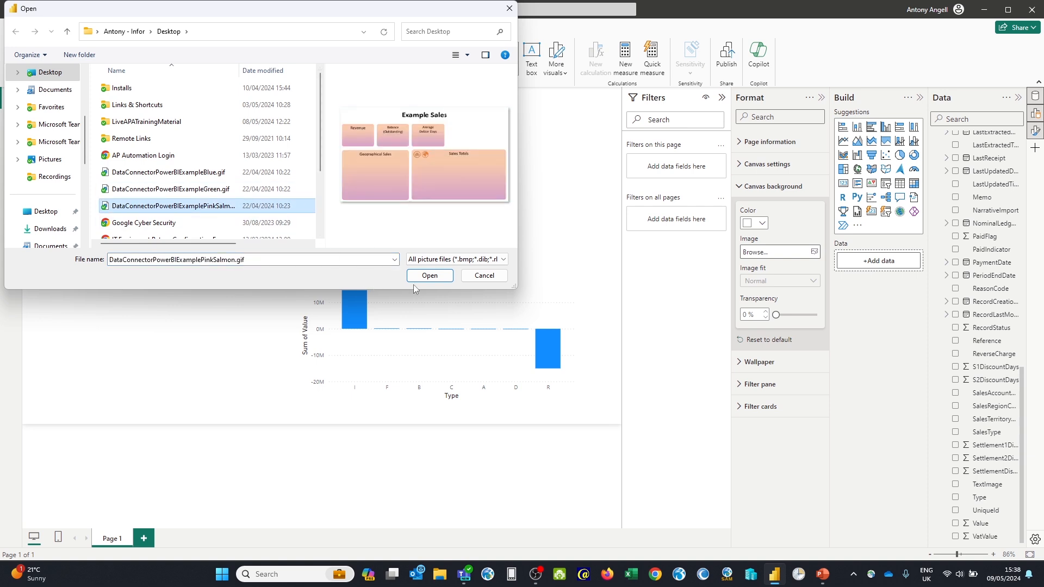
pyautogui.click(429, 276)
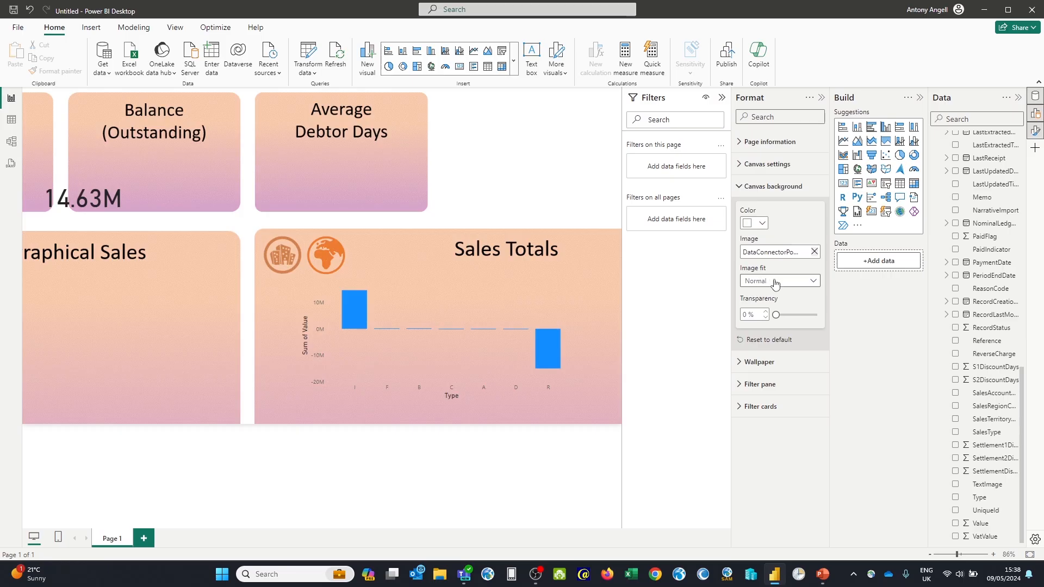
pyautogui.click(772, 282)
pyautogui.click(753, 307)
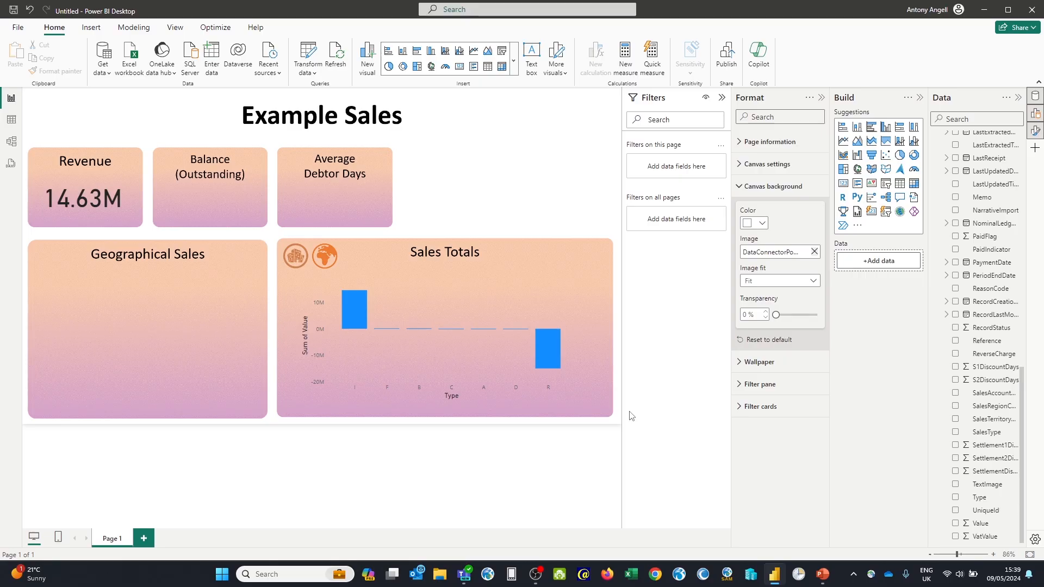
# Open the Sales Report shortcut from the desktop, then cross-filter the report by the DE region and clear that selection
pyautogui.press('super+d')
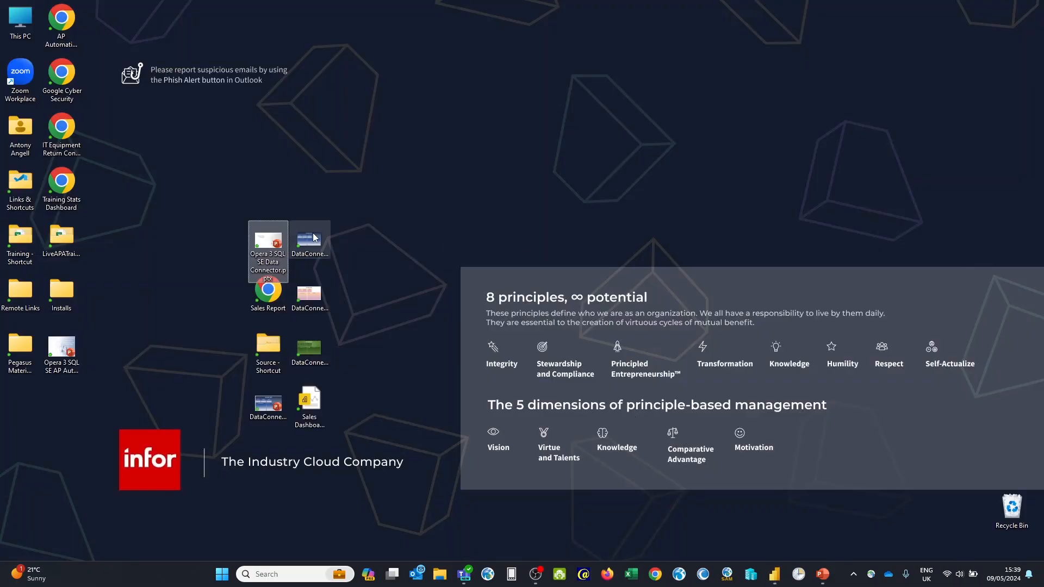
pyautogui.click(268, 299)
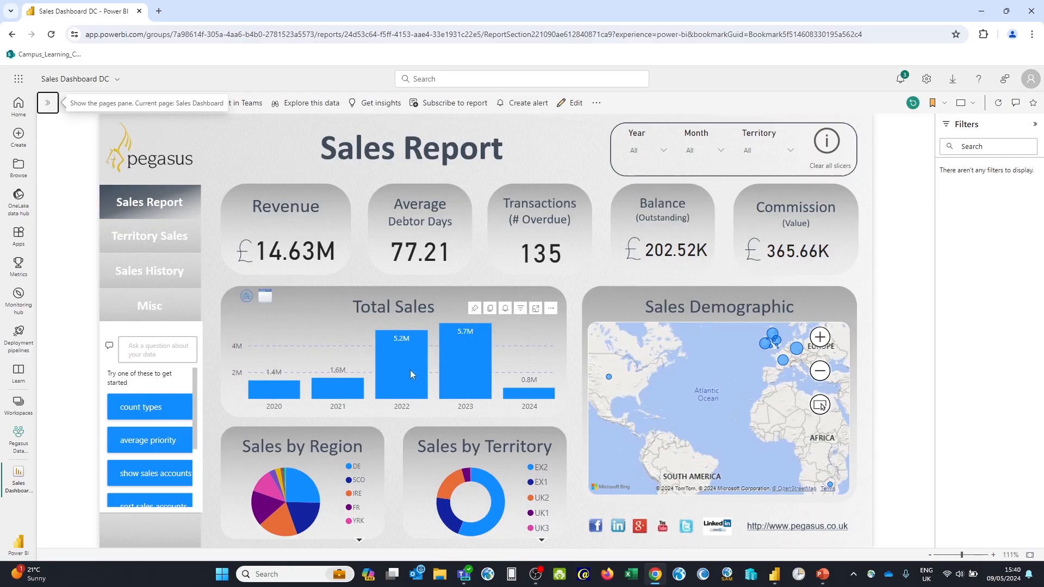
pyautogui.click(296, 486)
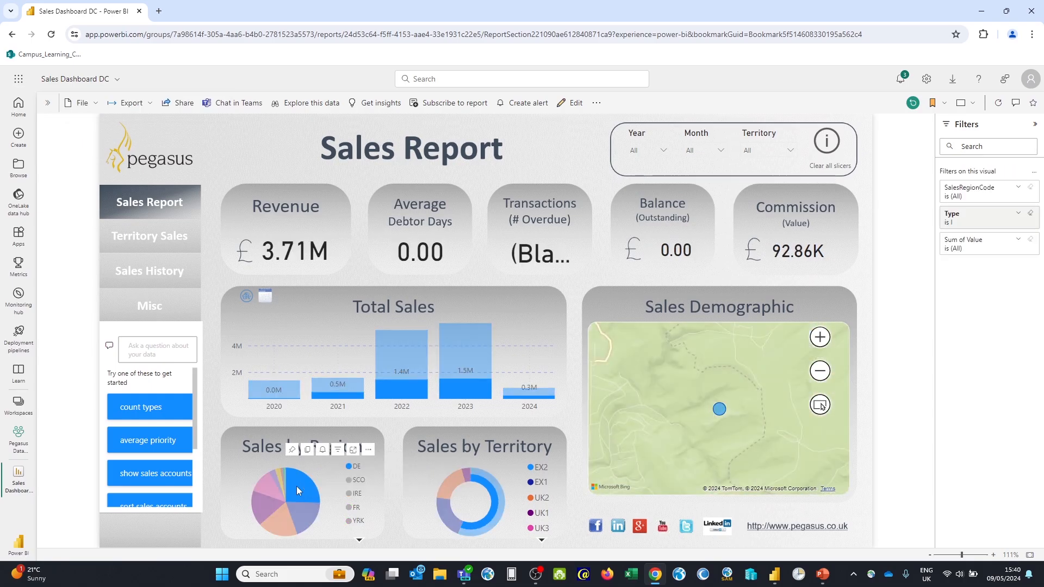
pyautogui.click(296, 487)
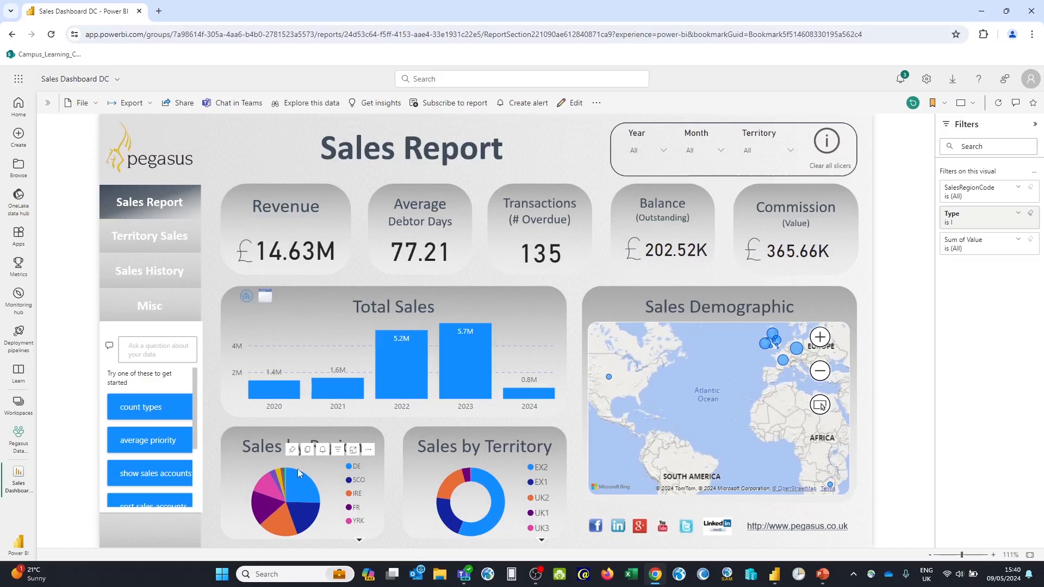
# Switch the Total Sales chart to sales by account and back to yearly sales, then cross-filter by 2022 and clear it
pyautogui.click(245, 298)
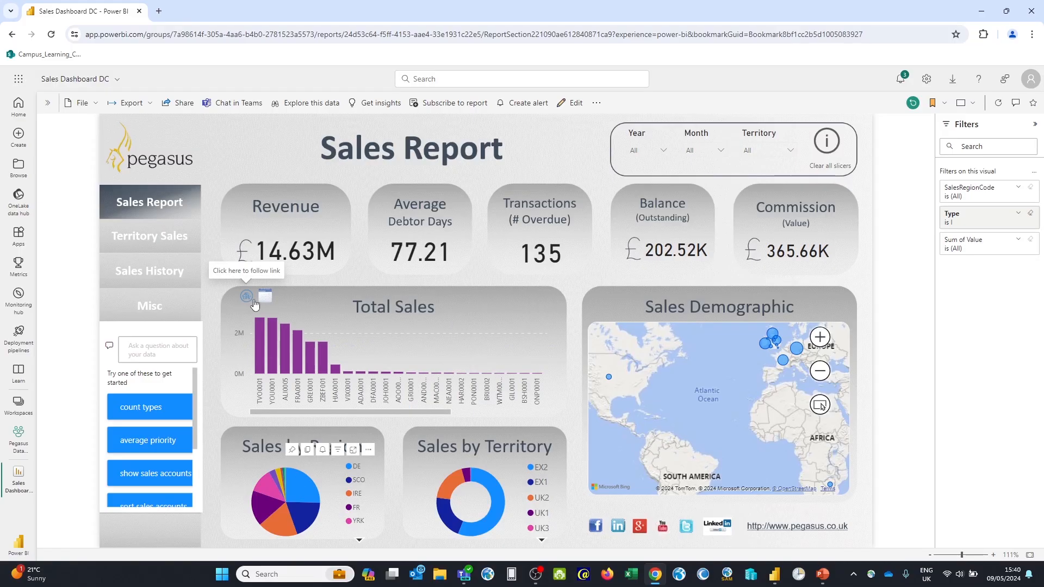
pyautogui.click(264, 303)
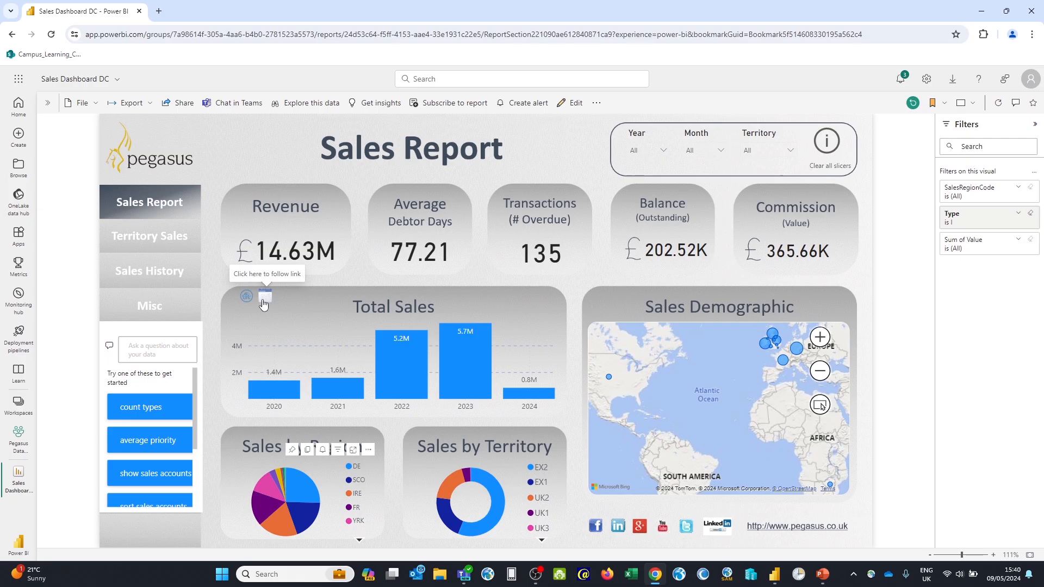
pyautogui.click(416, 386)
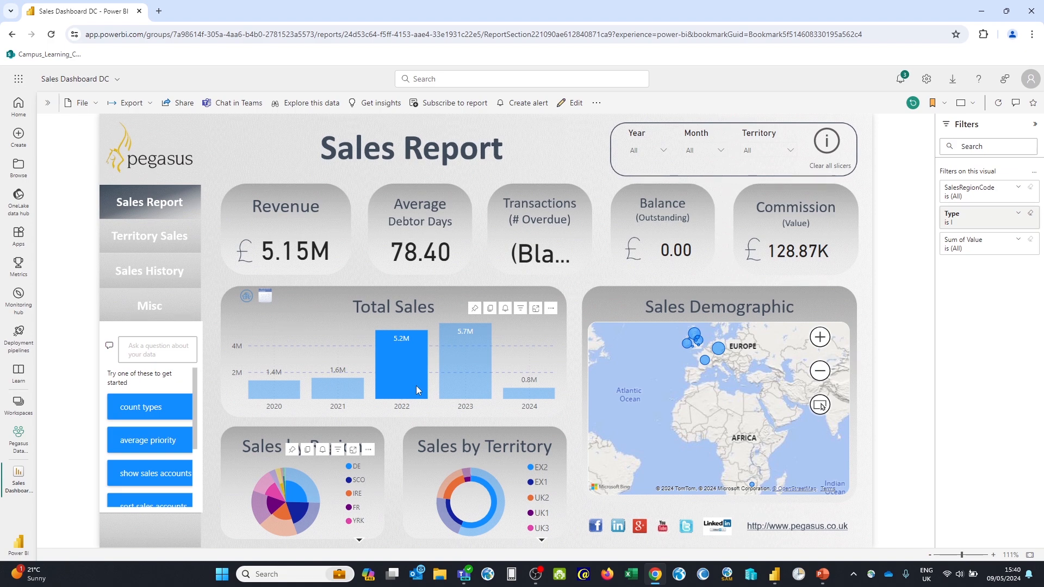
pyautogui.click(416, 386)
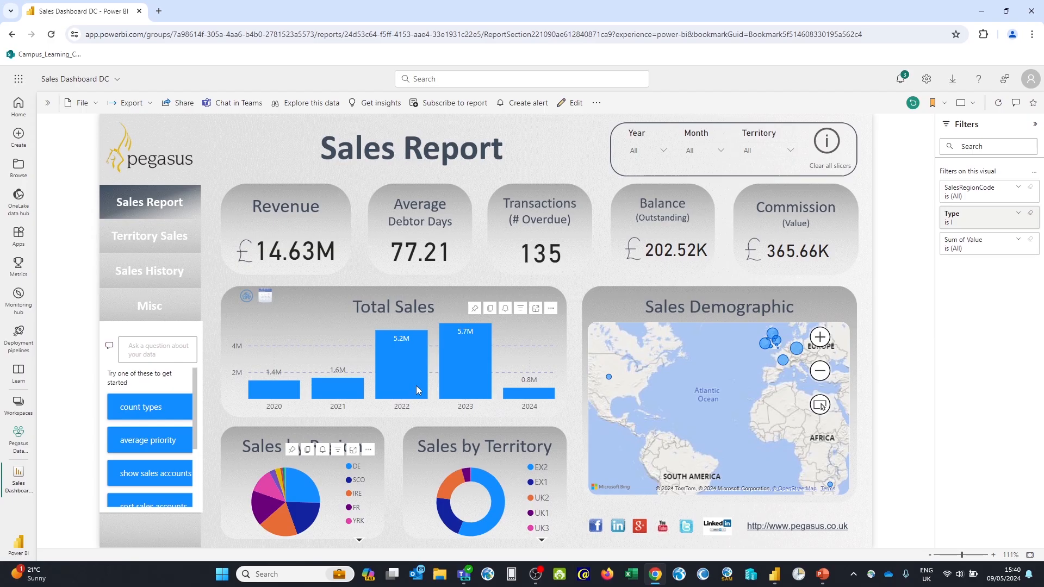
# Check the choices of the Year slicer, then browse the suggested questions in the Q&A visual
pyautogui.click(664, 151)
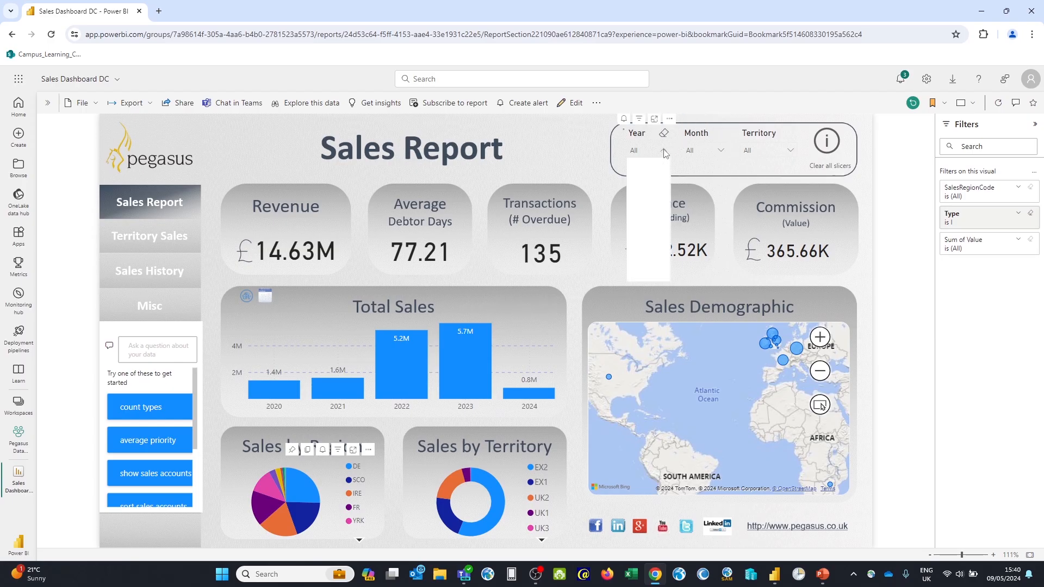
pyautogui.click(563, 139)
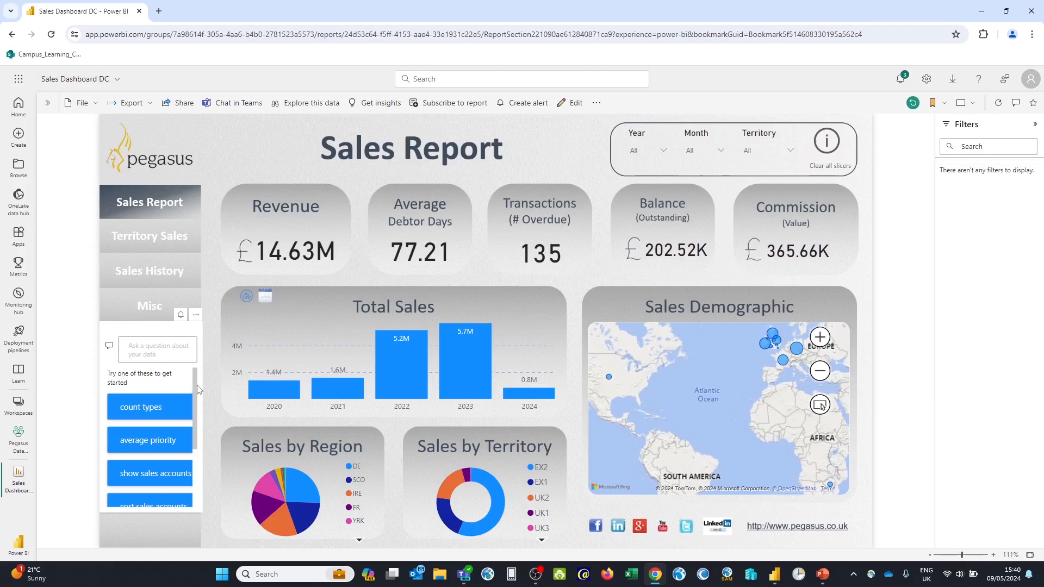
pyautogui.moveTo(198, 390); pyautogui.dragTo(199, 437)
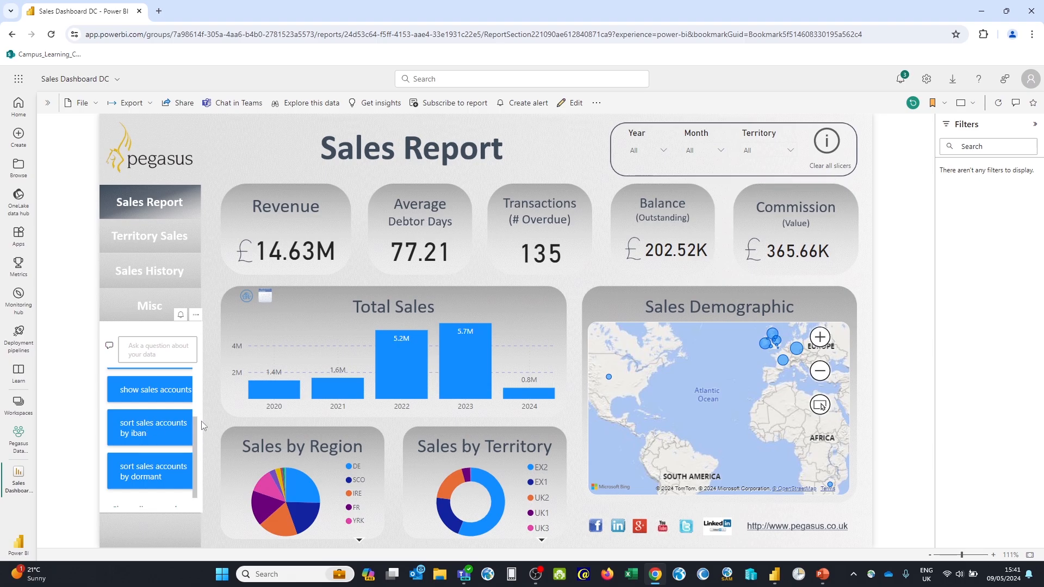
pyautogui.moveTo(194, 429); pyautogui.dragTo(196, 381)
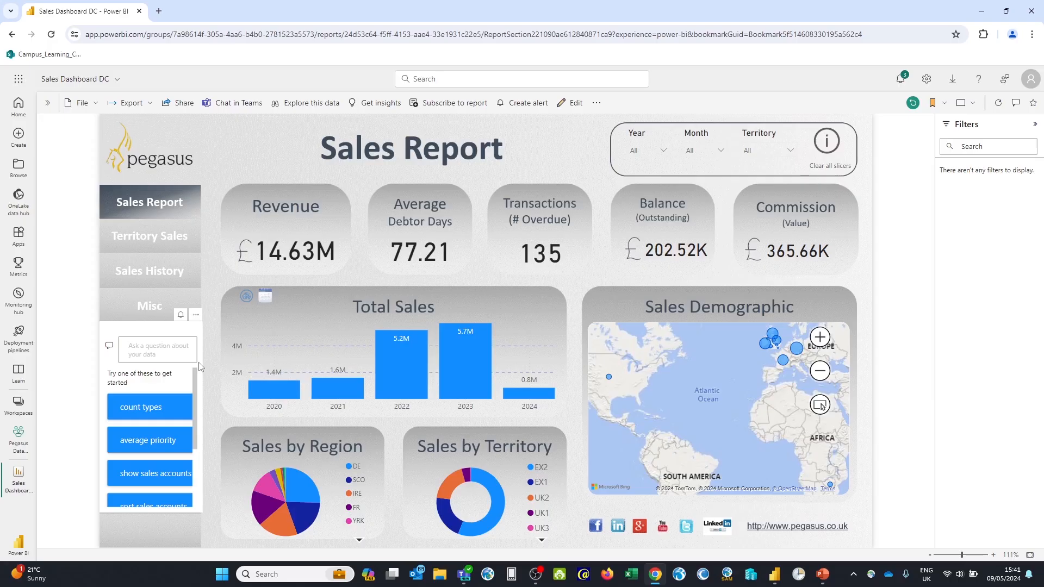
# Enter "highest" as a question in the Q&A visual to bring up its suggestions, then clear the question
pyautogui.click(147, 347)
pyautogui.write('highest')
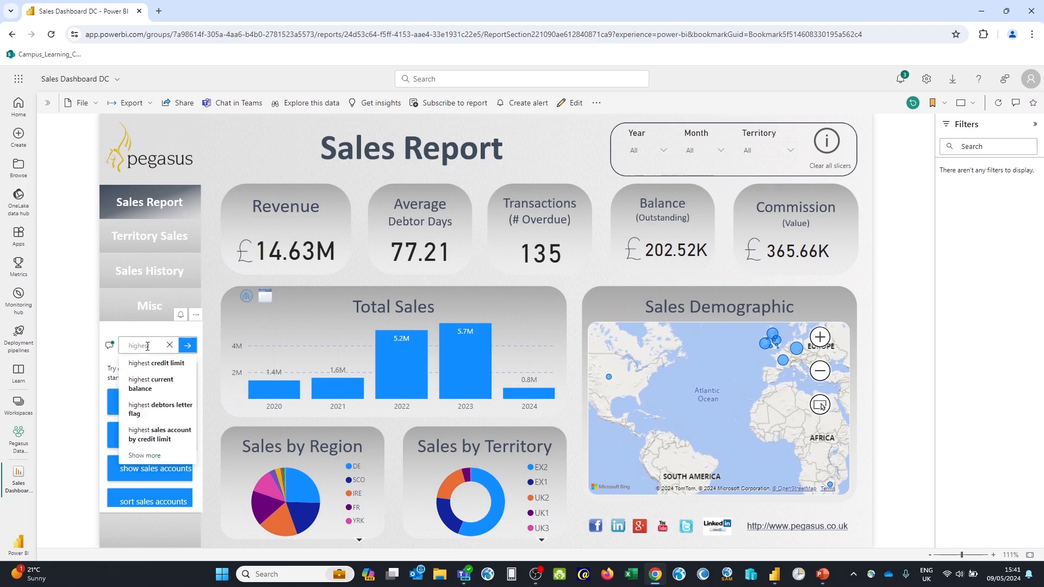
pyautogui.click(170, 345)
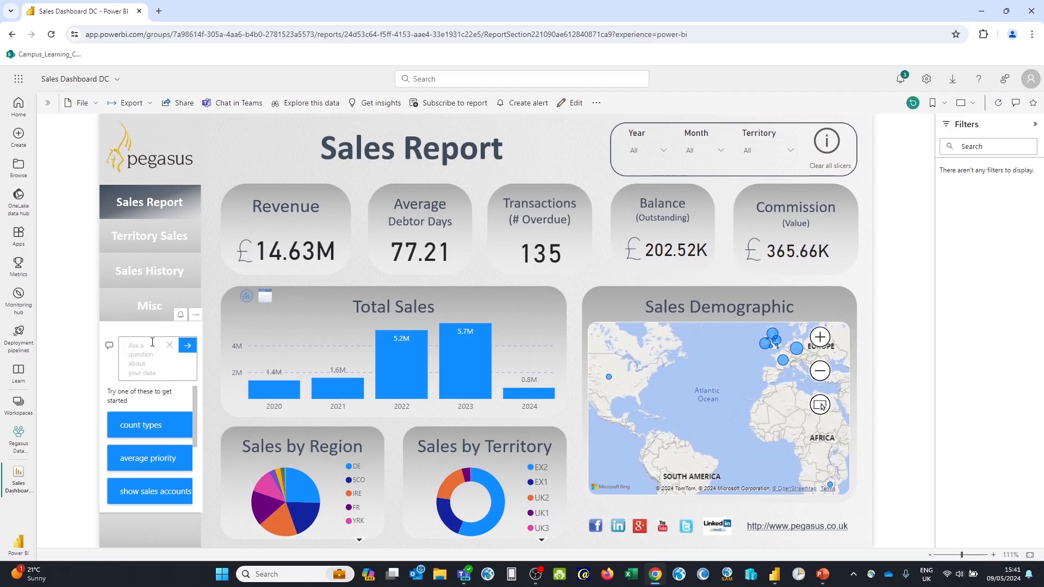
# Go to the Territory Sales page, cross-filter it by the EX1 territory in Sales by Territory, and clear that selection
pyautogui.click(142, 235)
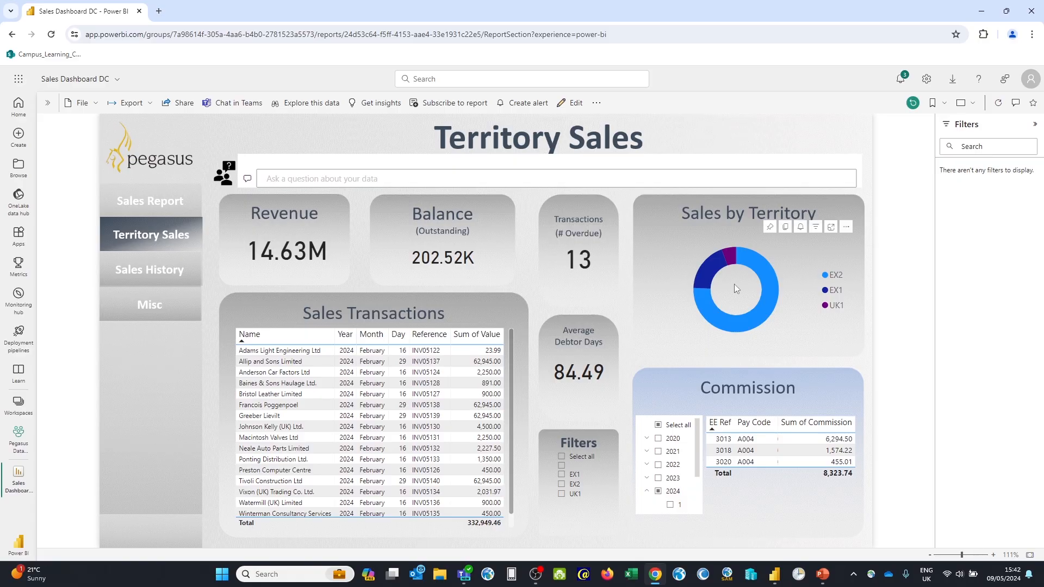
pyautogui.click(706, 270)
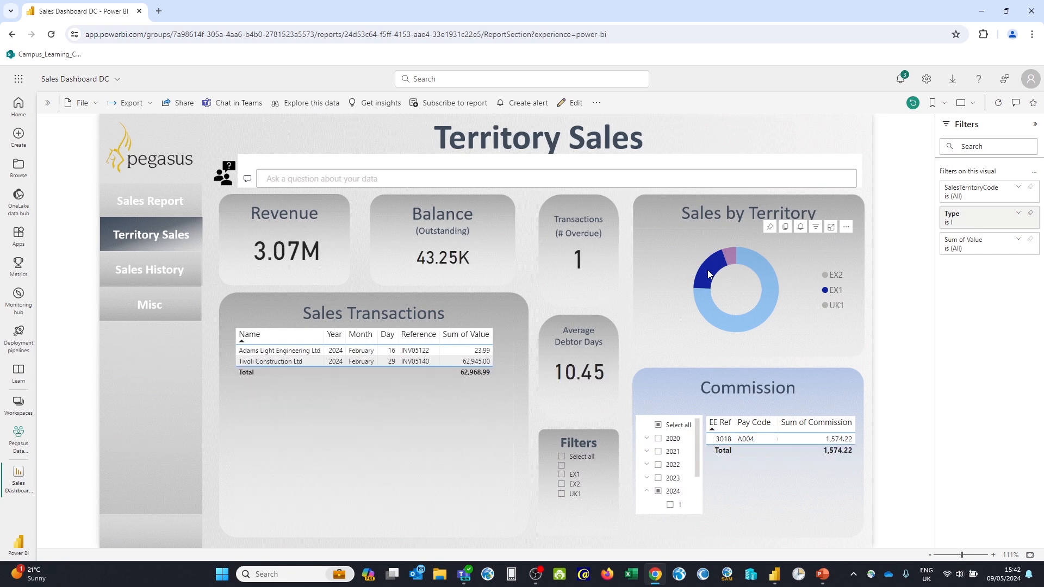
pyautogui.click(709, 274)
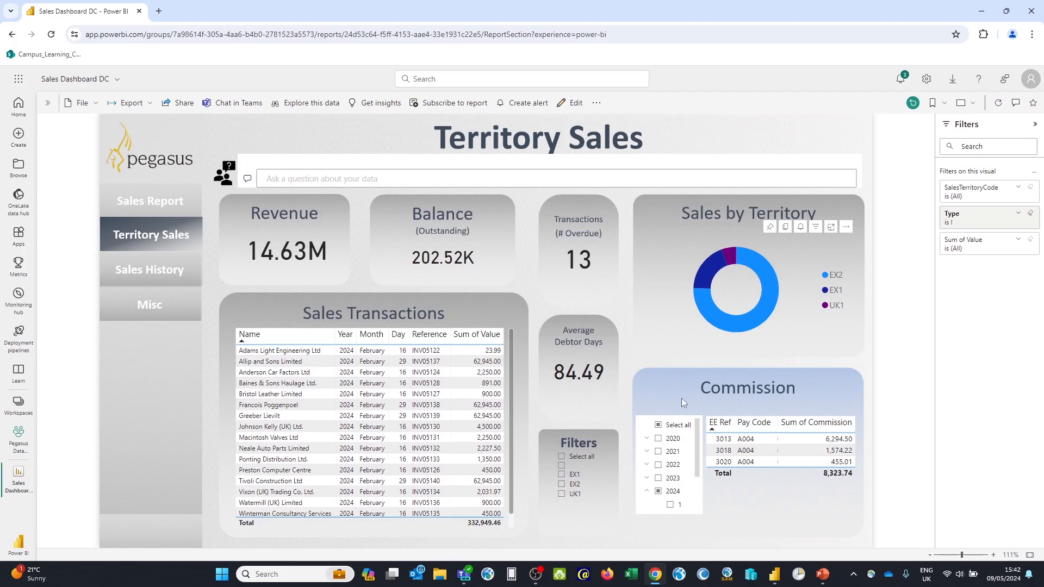
# Clear all periods in the Commission date slicer and select only month 3 of 2024
pyautogui.click(658, 425)
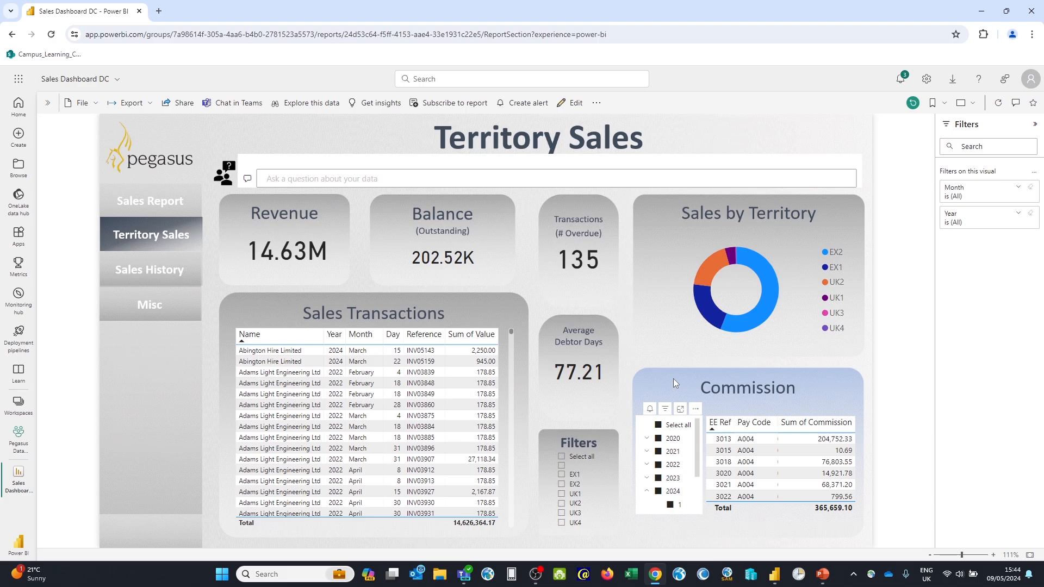
pyautogui.click(658, 425)
pyautogui.scroll(-3, 696, 439)
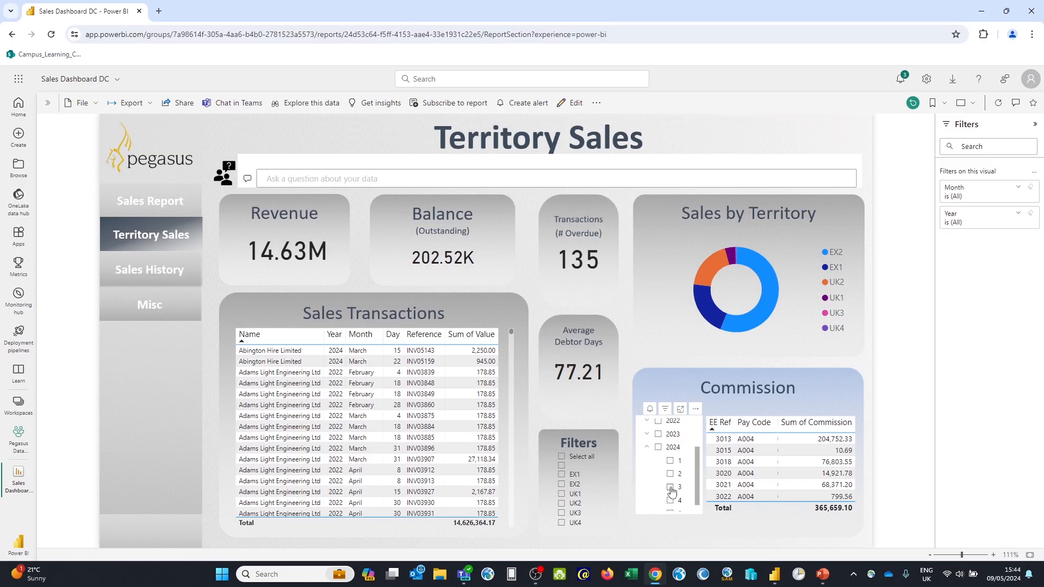
pyautogui.click(671, 491)
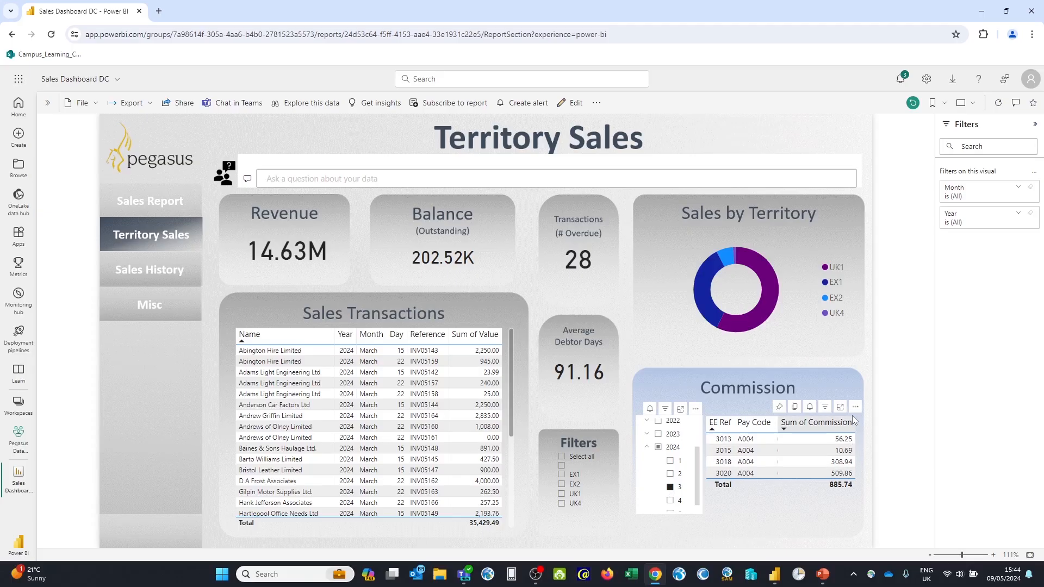
# Export the Commission table as summarized data in .csv (30,000-row max) format
pyautogui.click(854, 407)
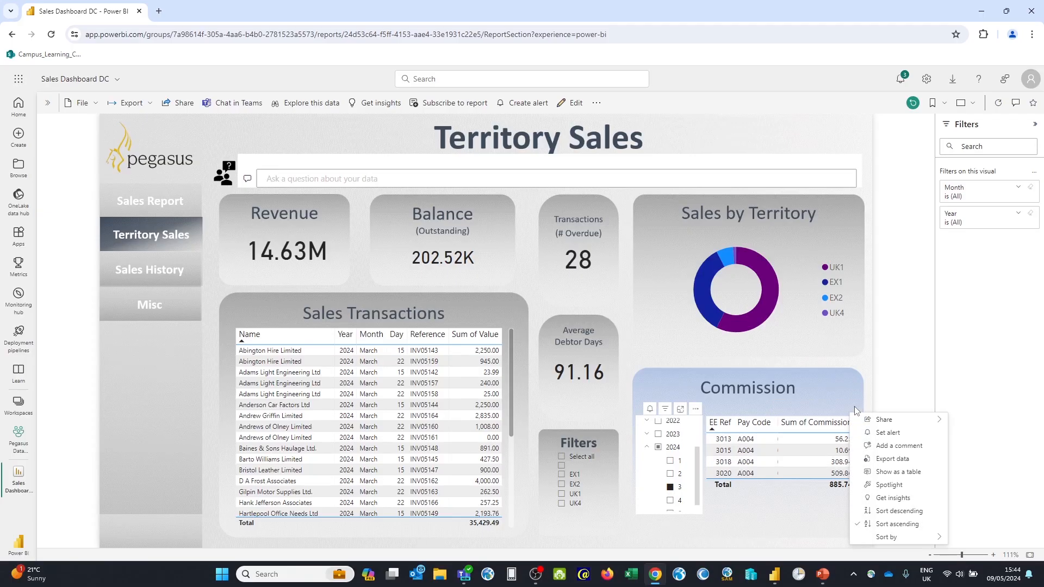
pyautogui.click(885, 460)
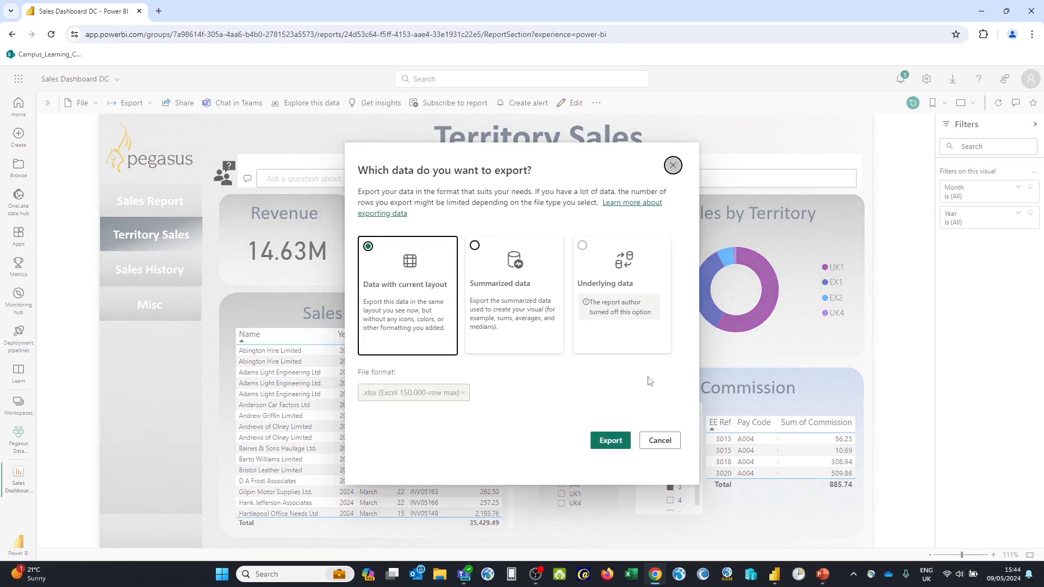
pyautogui.click(475, 247)
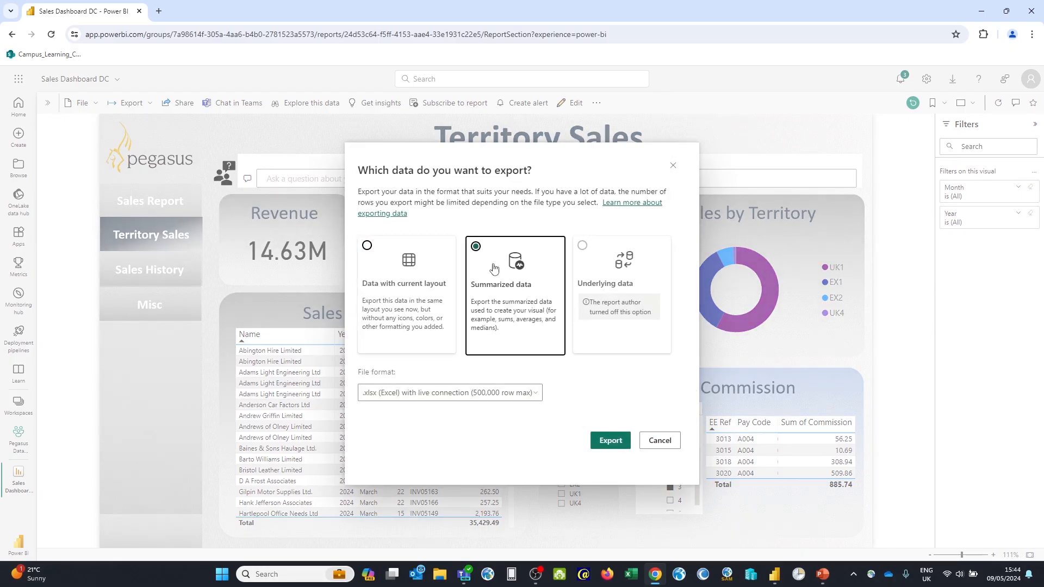
pyautogui.click(531, 397)
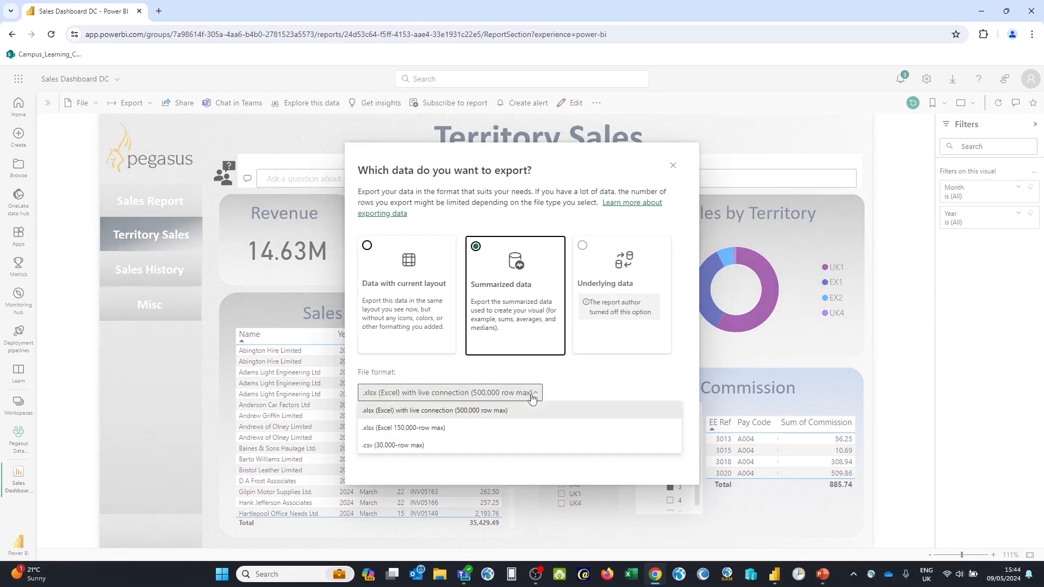
pyautogui.click(415, 447)
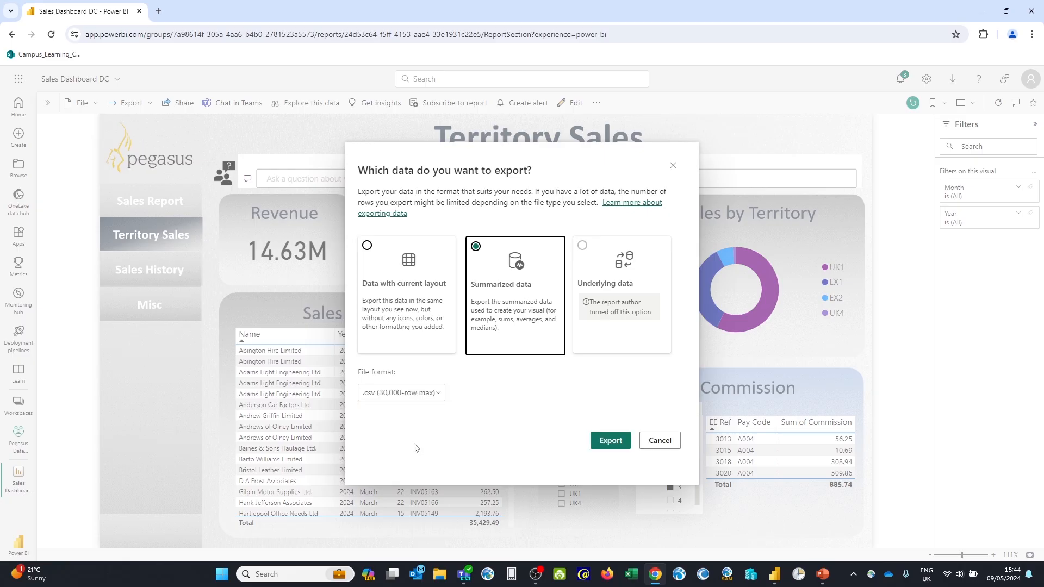
pyautogui.click(611, 441)
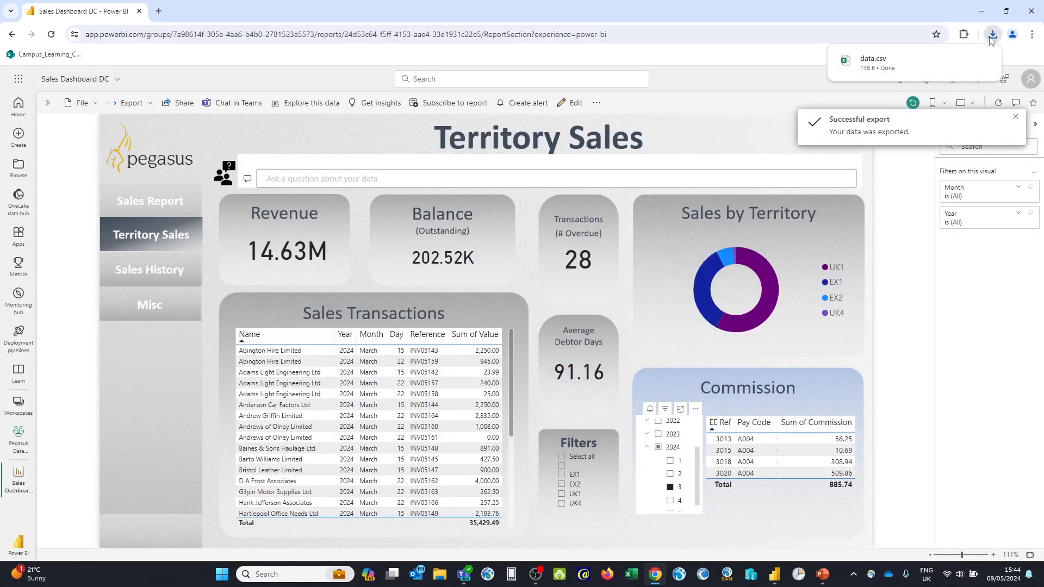
# Open the exported data.csv in Excel, dismiss the data conversion prompt, and close the workbook
pyautogui.click(875, 61)
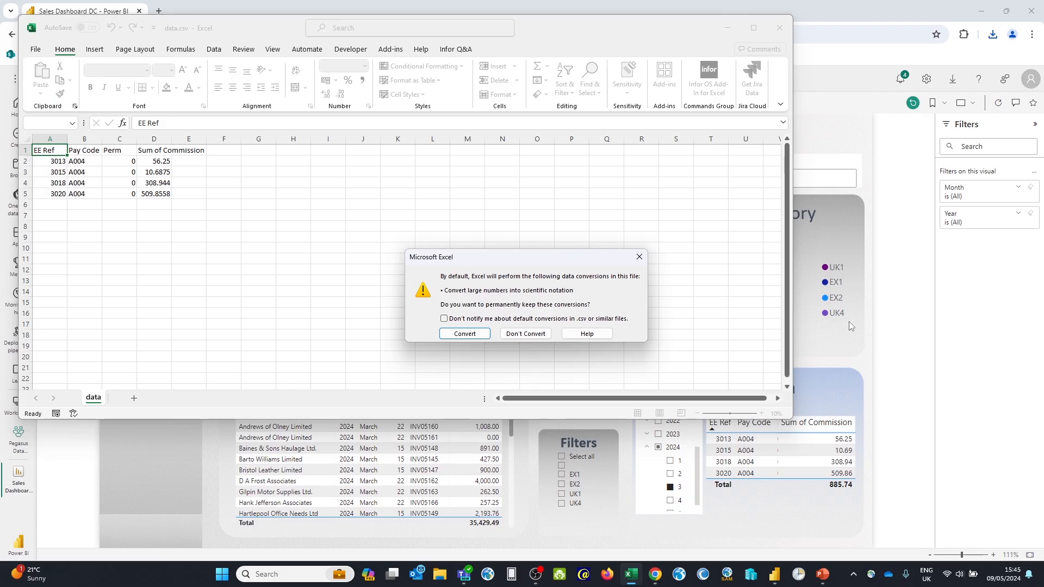
pyautogui.click(639, 257)
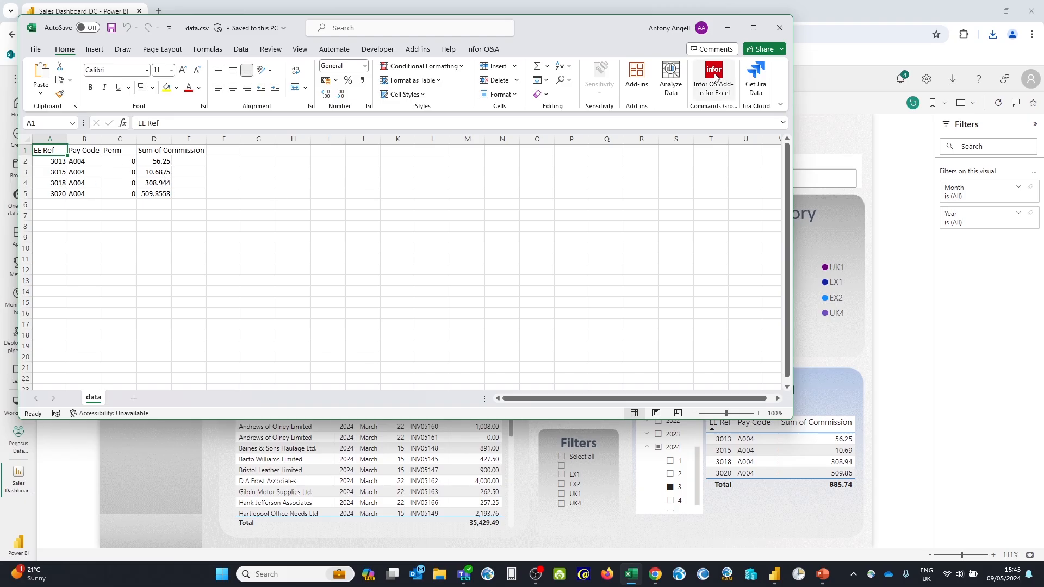
pyautogui.click(783, 29)
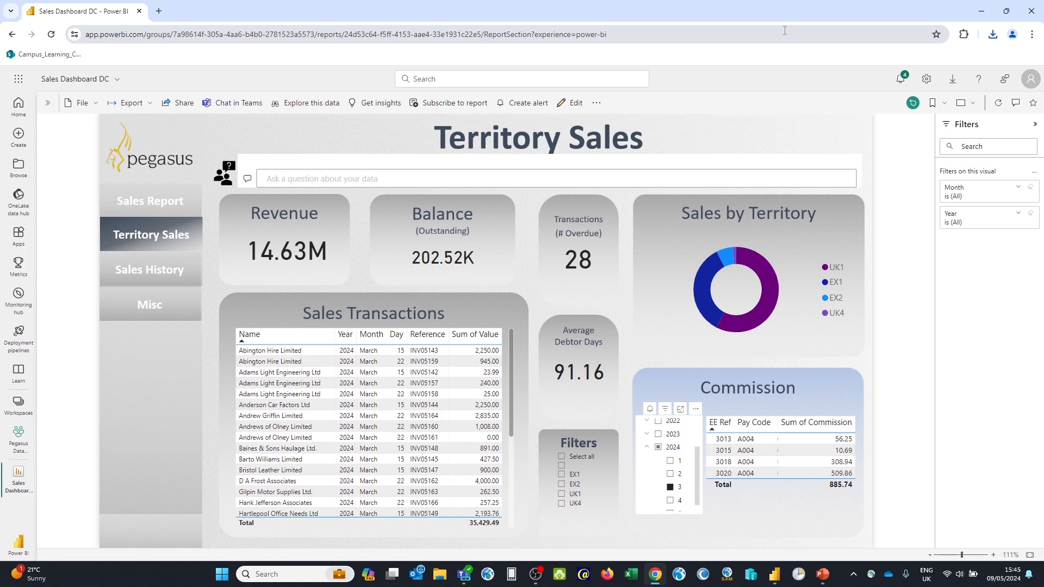
# Open Task Scheduler and run the Commission Payroll Update task in the PegasusDCPBI folder
pyautogui.press('super')
pyautogui.write('scheduler')
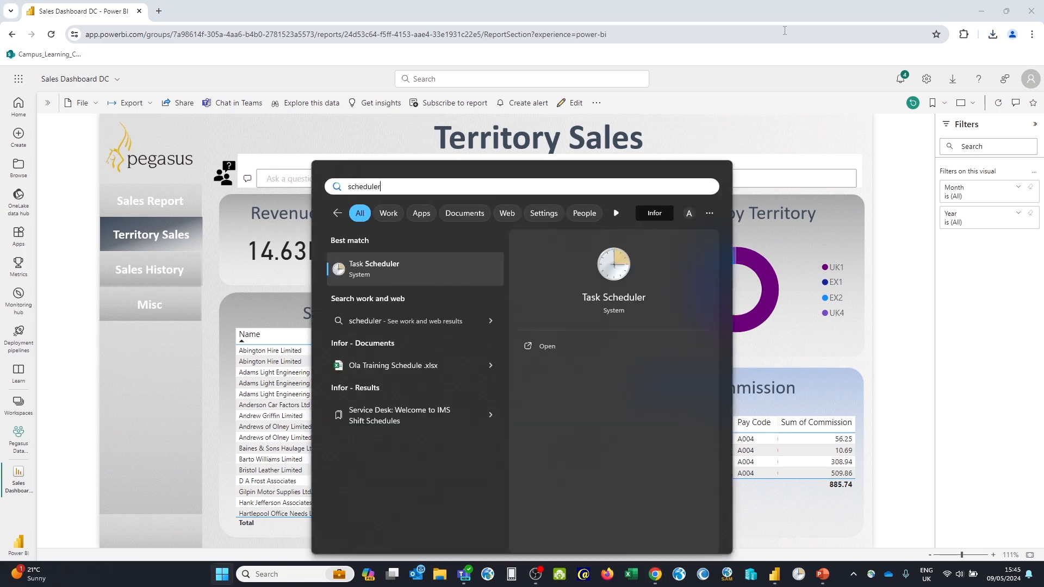
pyautogui.press('Return')
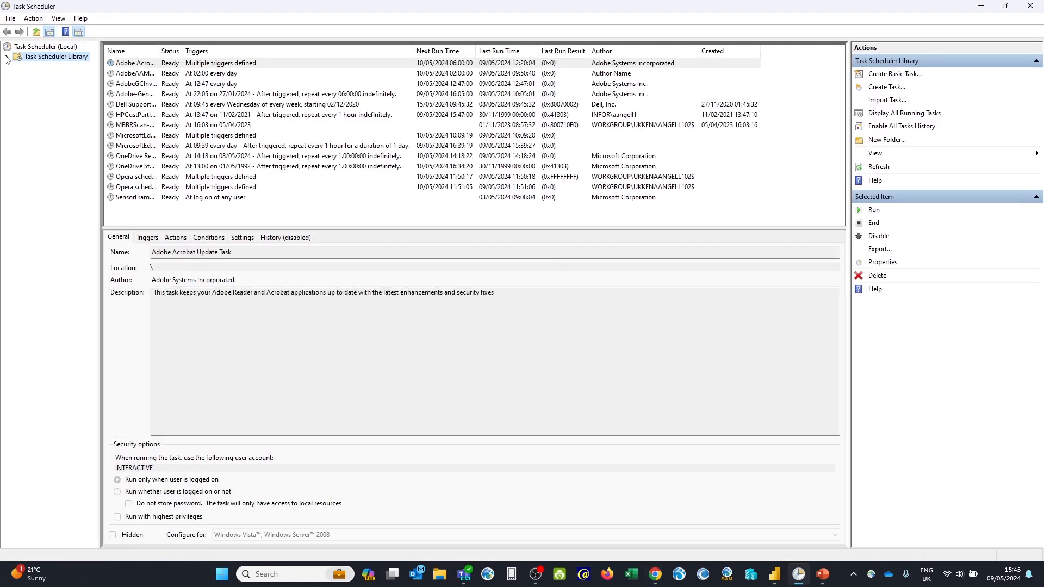
pyautogui.click(55, 134)
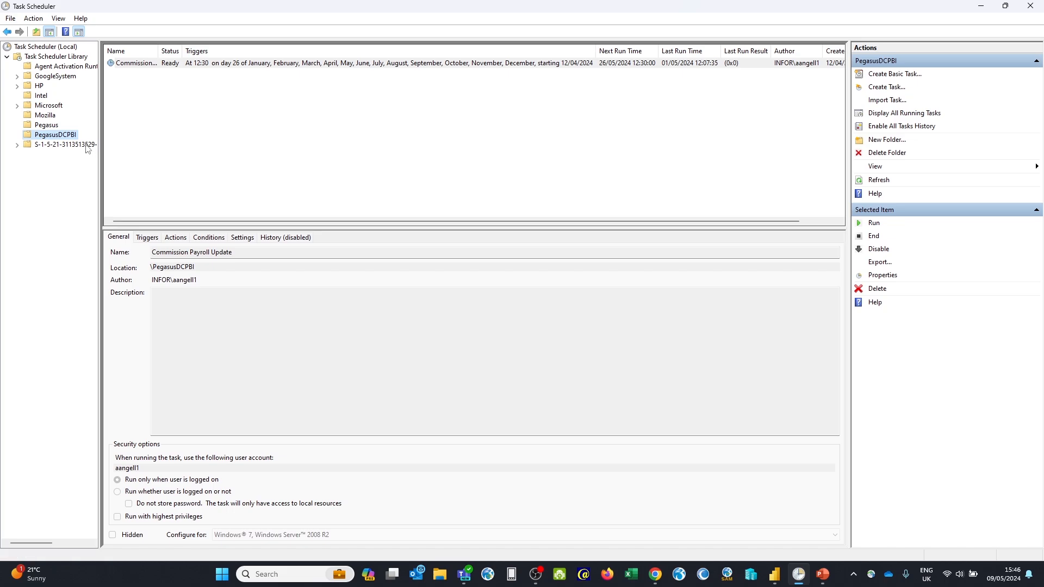
pyautogui.click(141, 66)
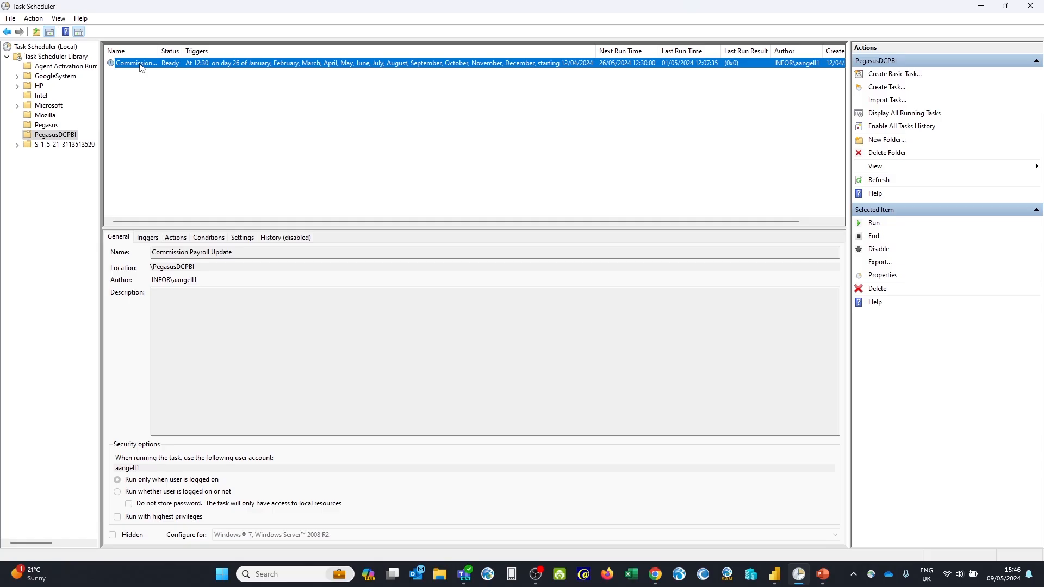
pyautogui.rightClick(207, 69)
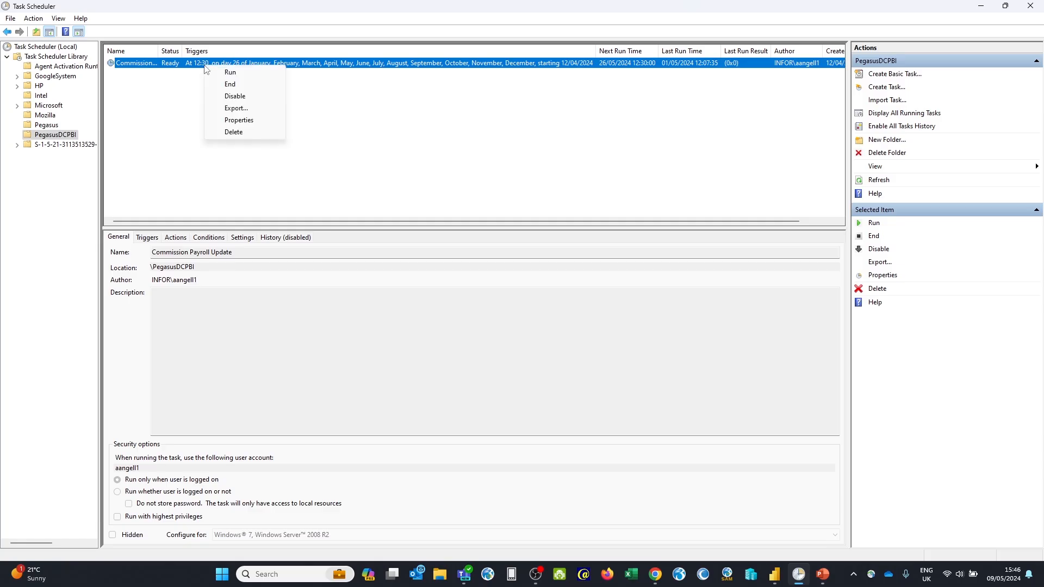
pyautogui.click(230, 73)
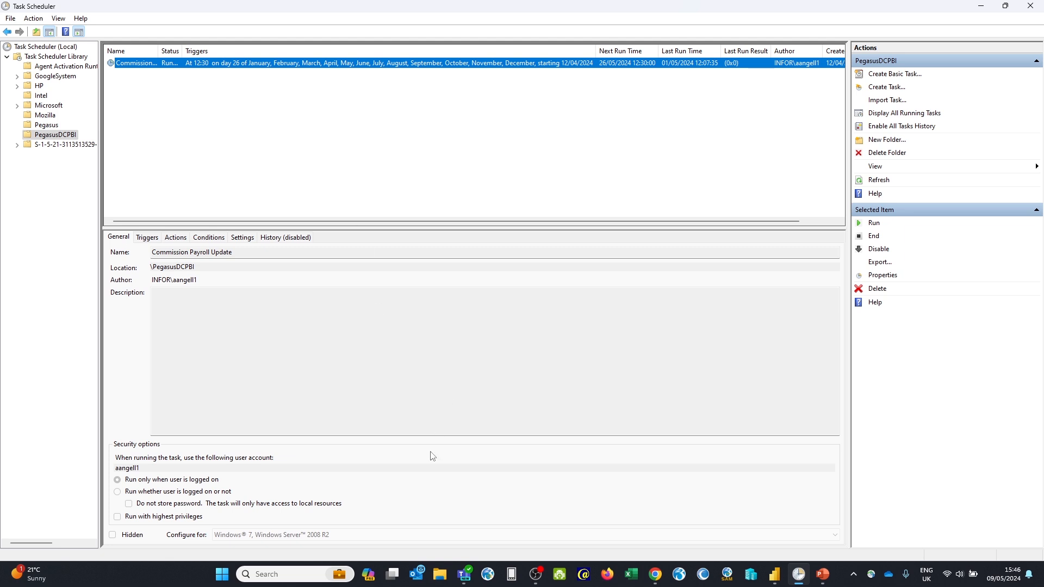
# Start Pegasus Opera 3 SQL SE and open Payroll Processing for the Monthly group
pyautogui.click(488, 577)
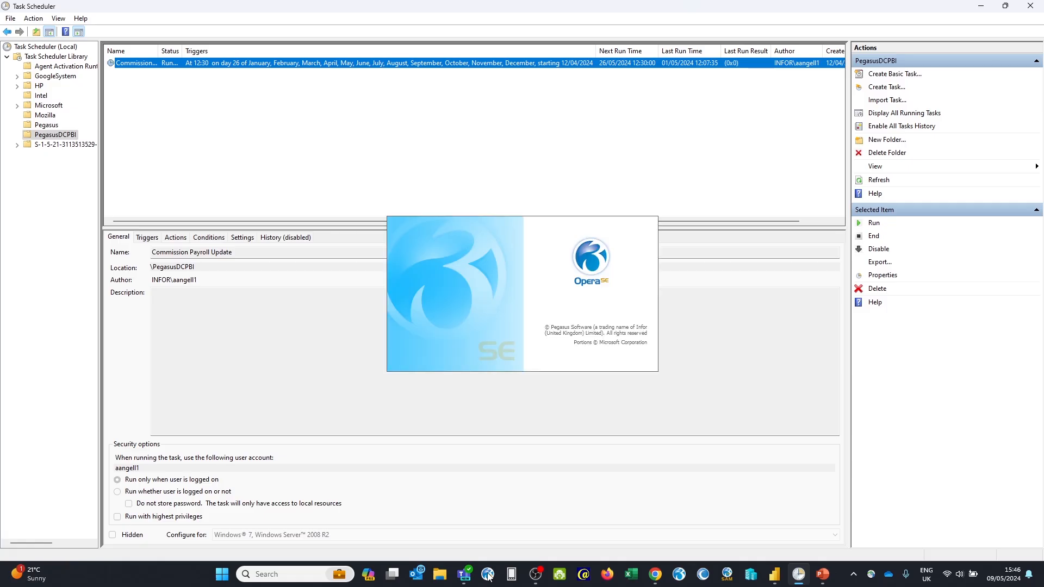
pyautogui.press('Return')
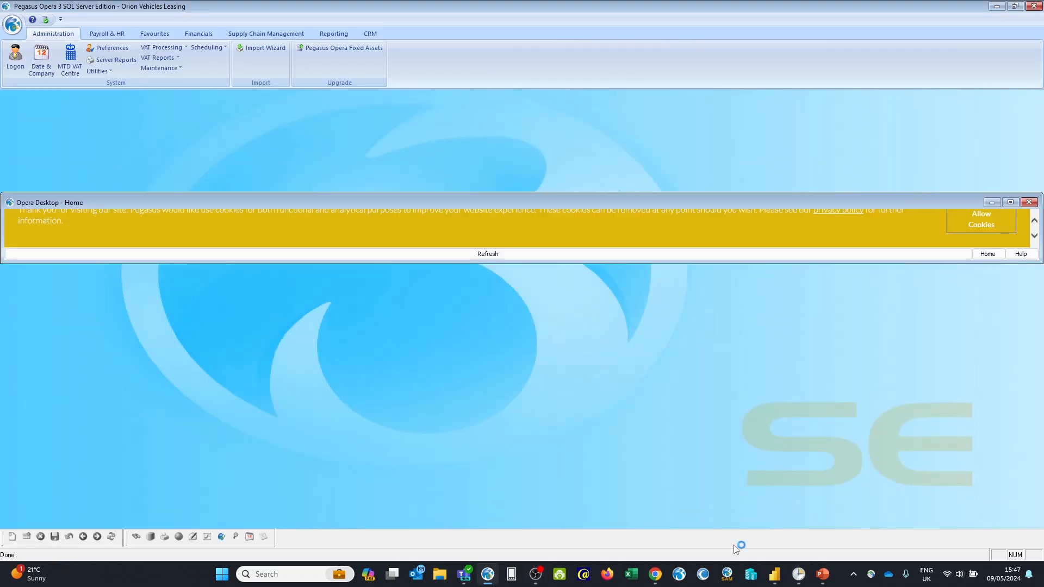
pyautogui.click(111, 33)
pyautogui.click(20, 54)
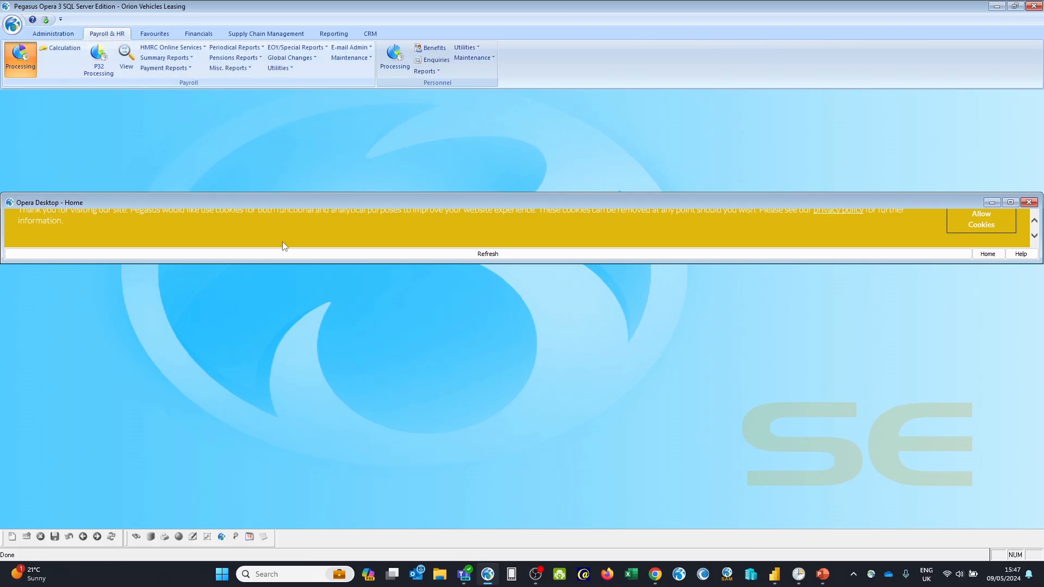
pyautogui.click(655, 574)
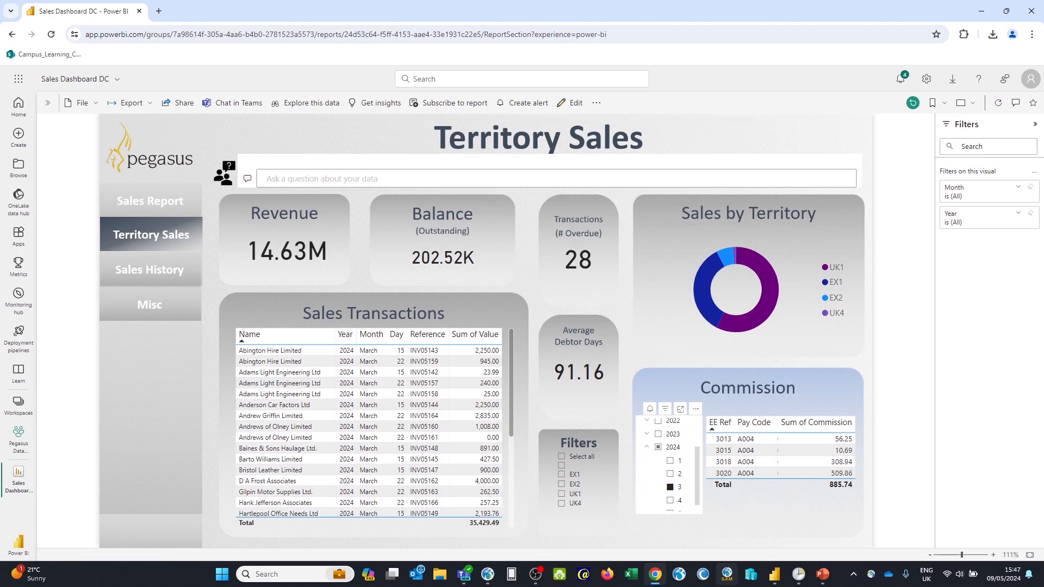
pyautogui.click(488, 575)
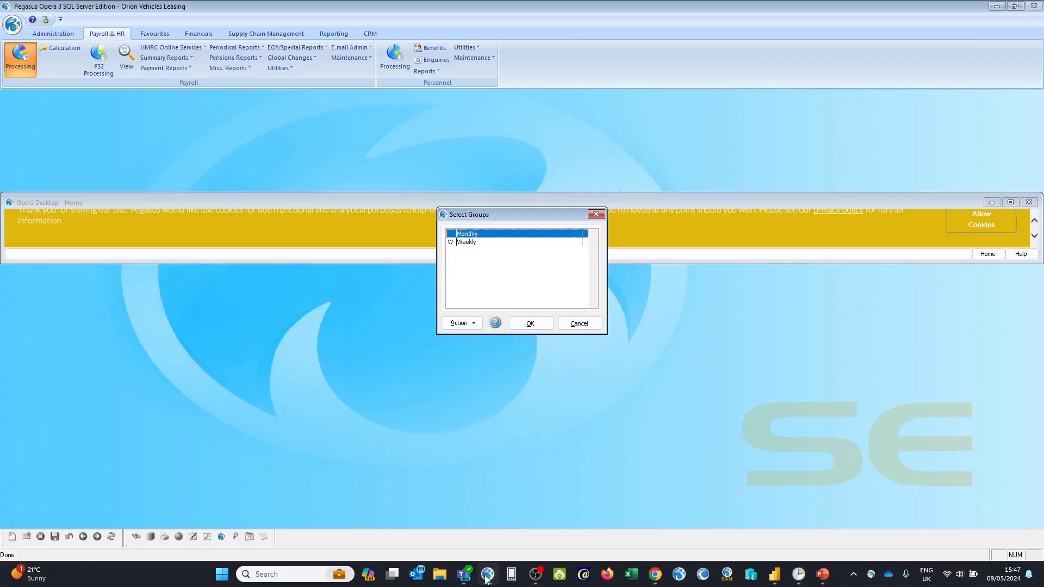
pyautogui.doubleClick(501, 235)
pyautogui.click(530, 324)
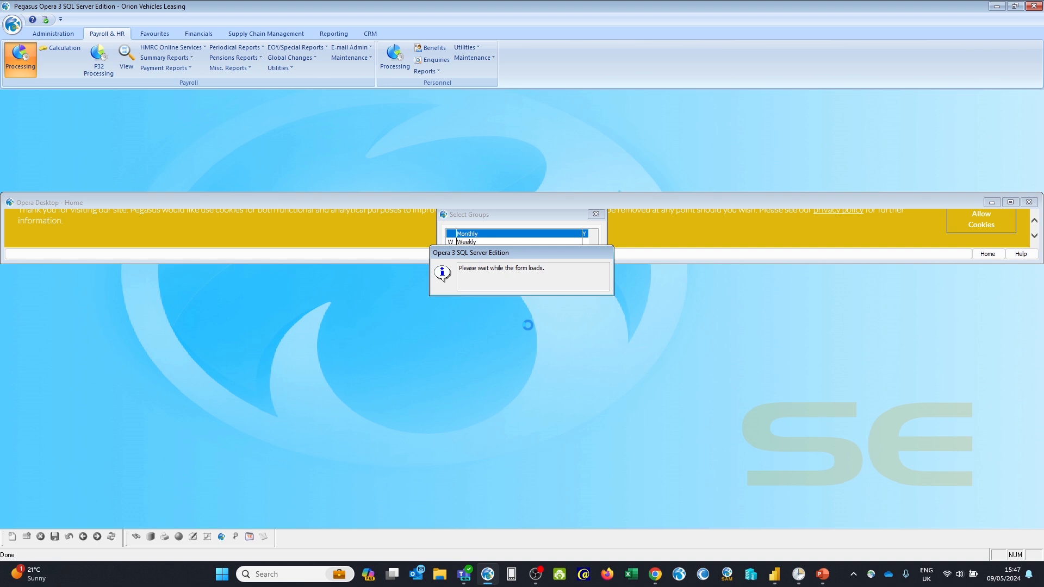
# Find the last employee of the Commission table by employee reference, open their payments, and check the Commission temporary value
pyautogui.hotkey('ctrl', 'f')
pyautogui.write('3020')
pyautogui.press('Return')
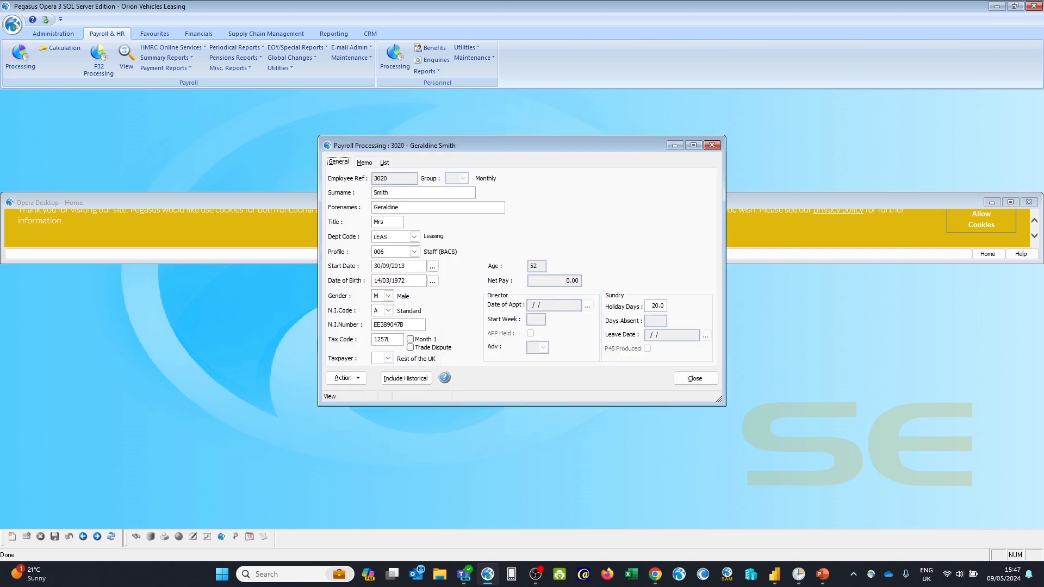
pyautogui.hotkey('ctrl', 'p')
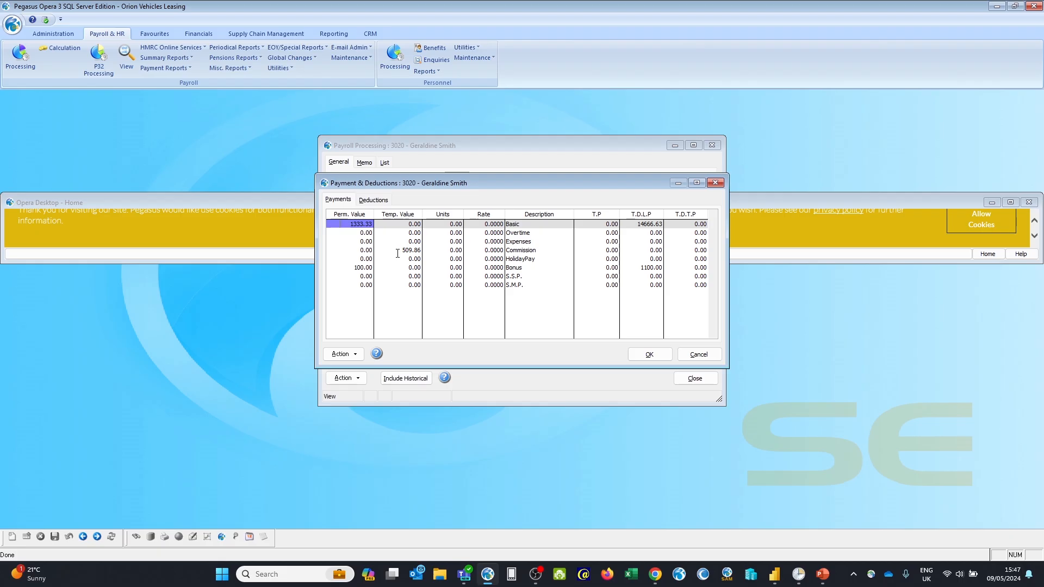
pyautogui.click(398, 252)
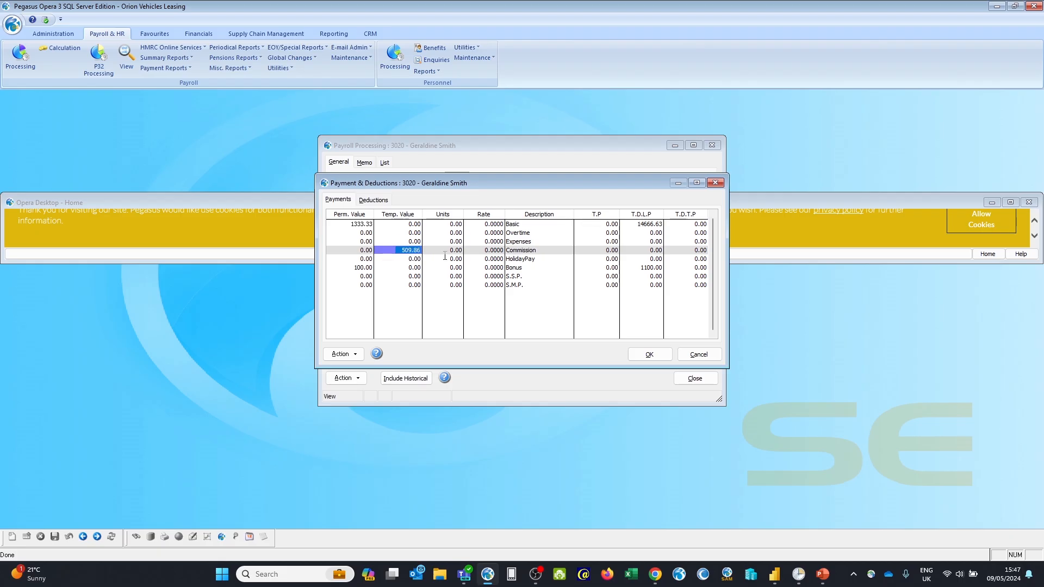